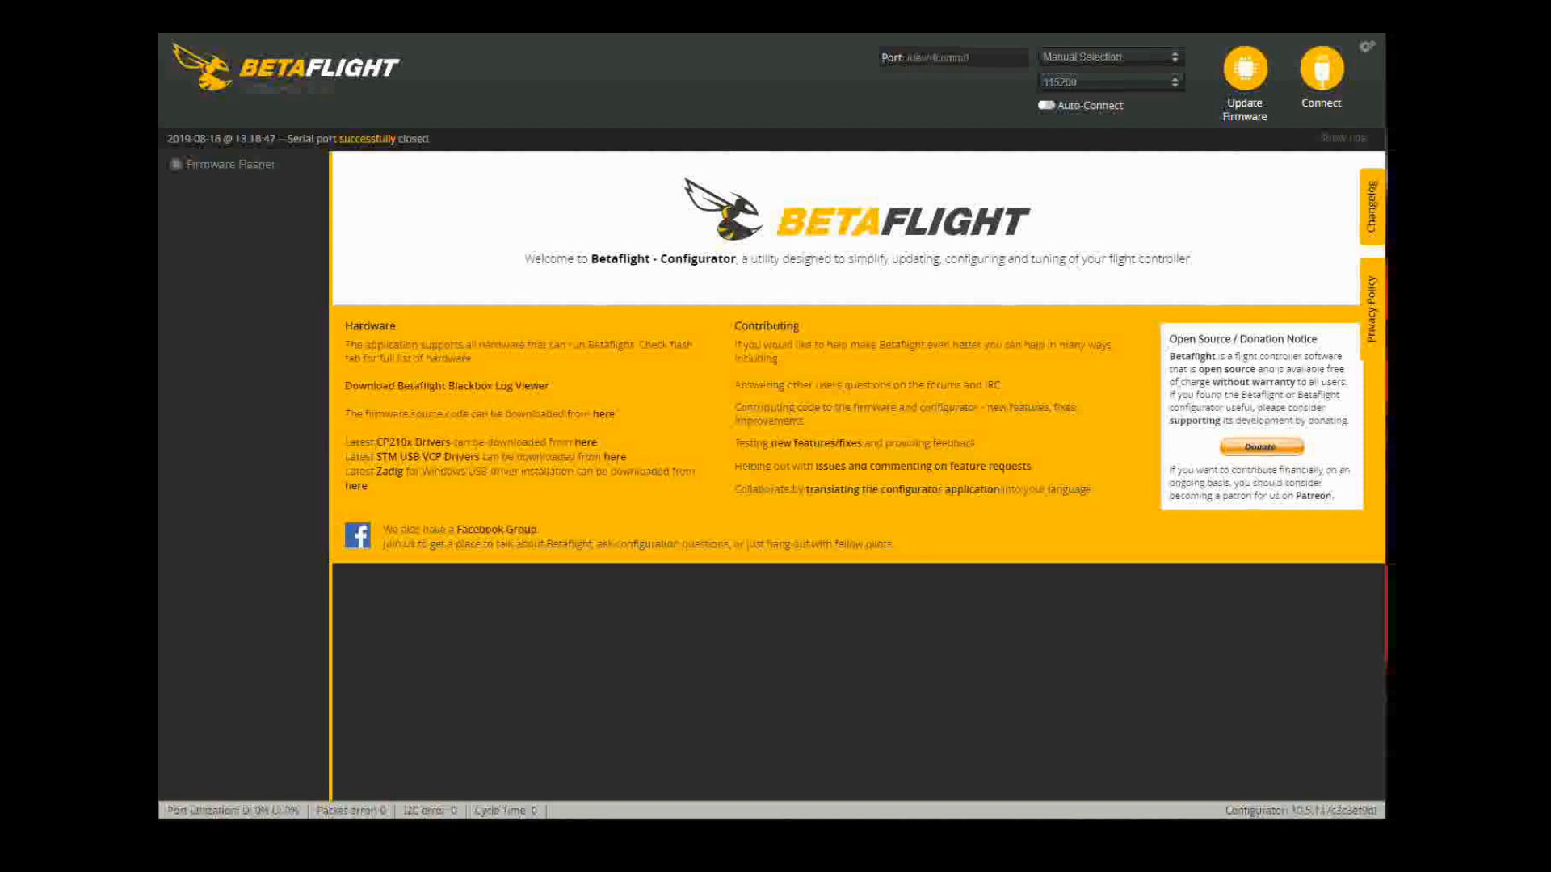
Step: Switch from the welcome page to the Firmware Flasher page
click(1245, 70)
Step: Pick the CRAZYBEEF4FR board target and bring up the firmware version list to choose 4.0.5
click(1153, 785)
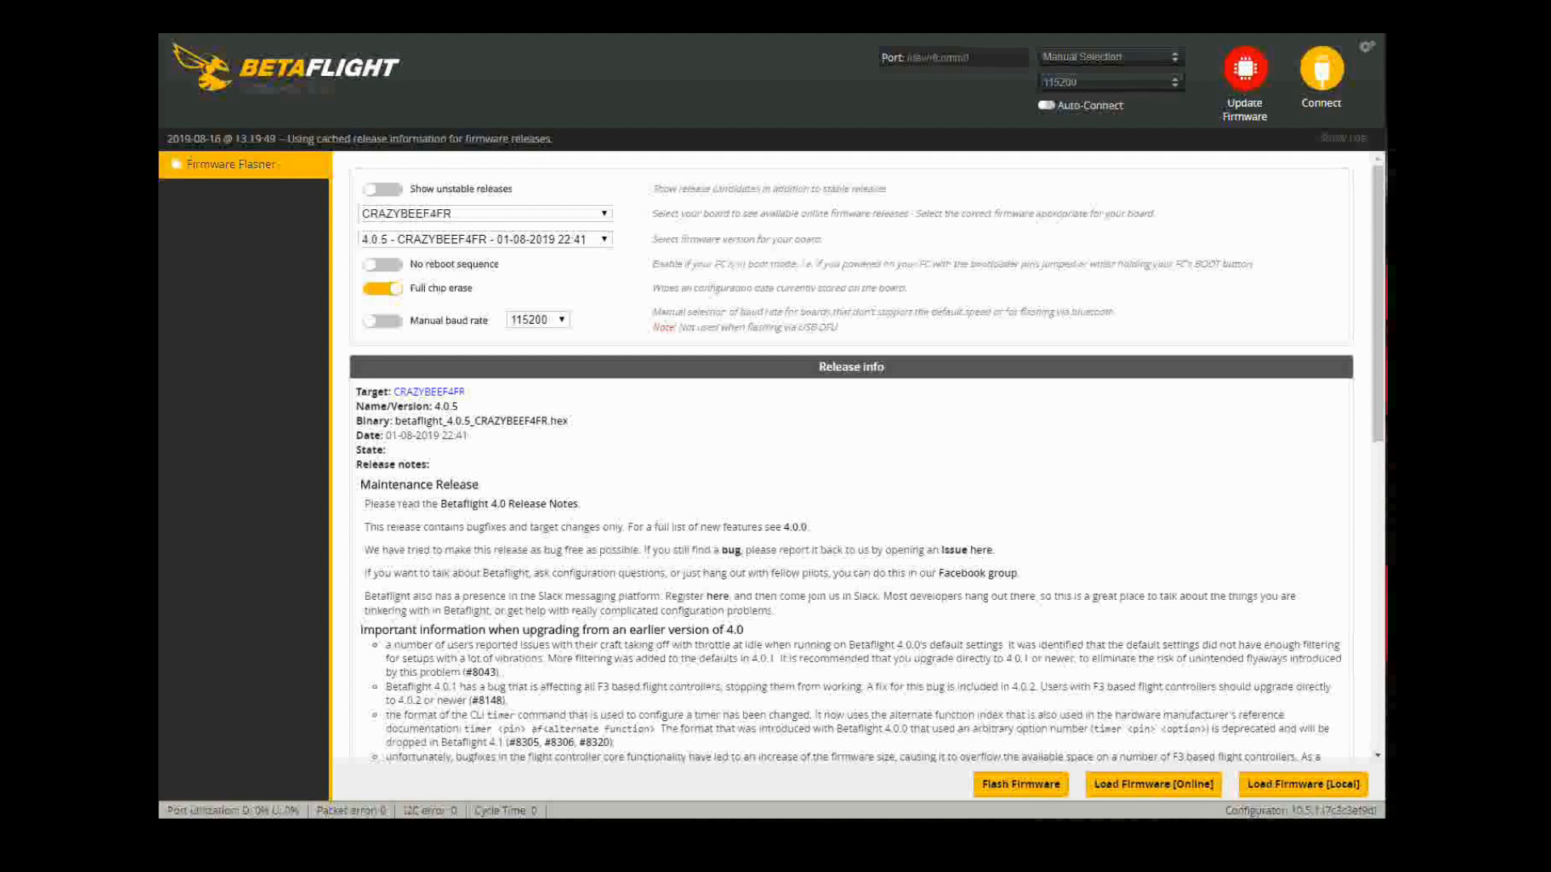
click(509, 239)
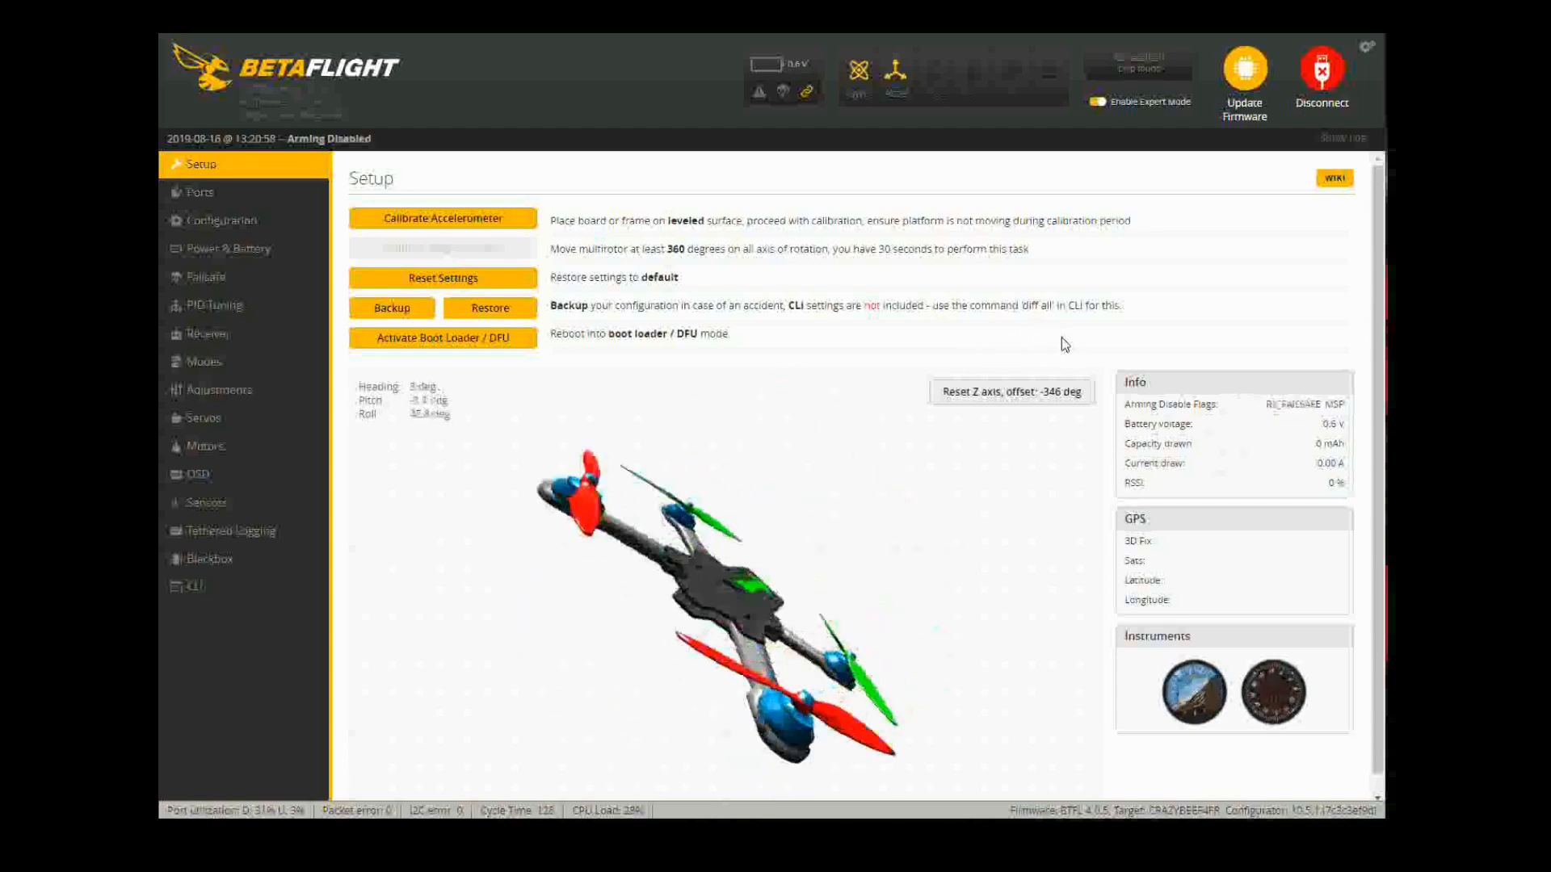
Step: Review the serial port assignments on Ports, then go to the Configuration page
click(252, 193)
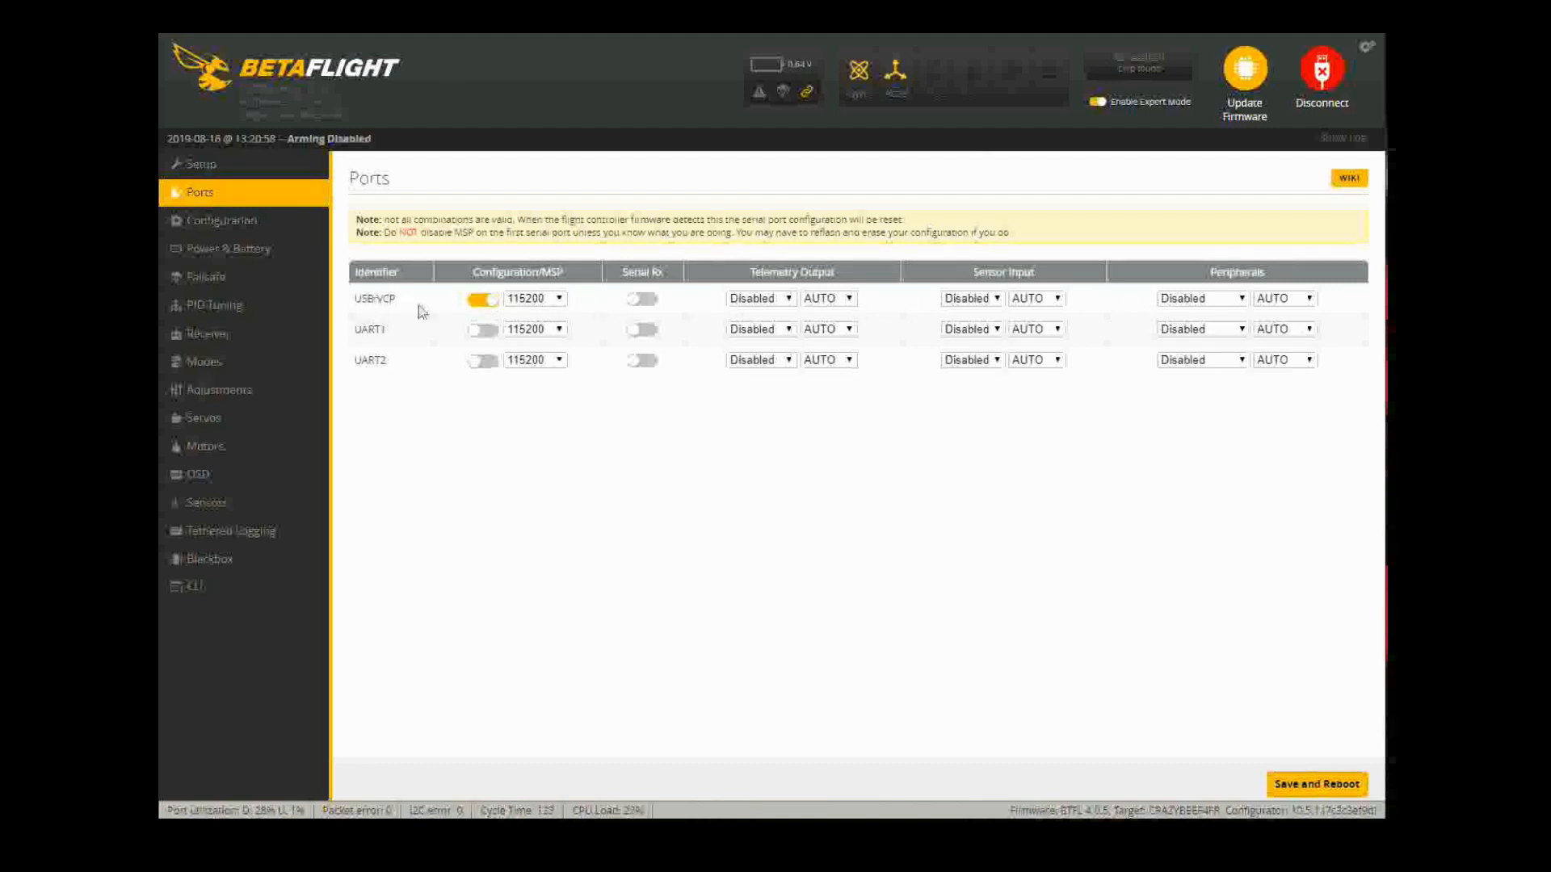
click(206, 229)
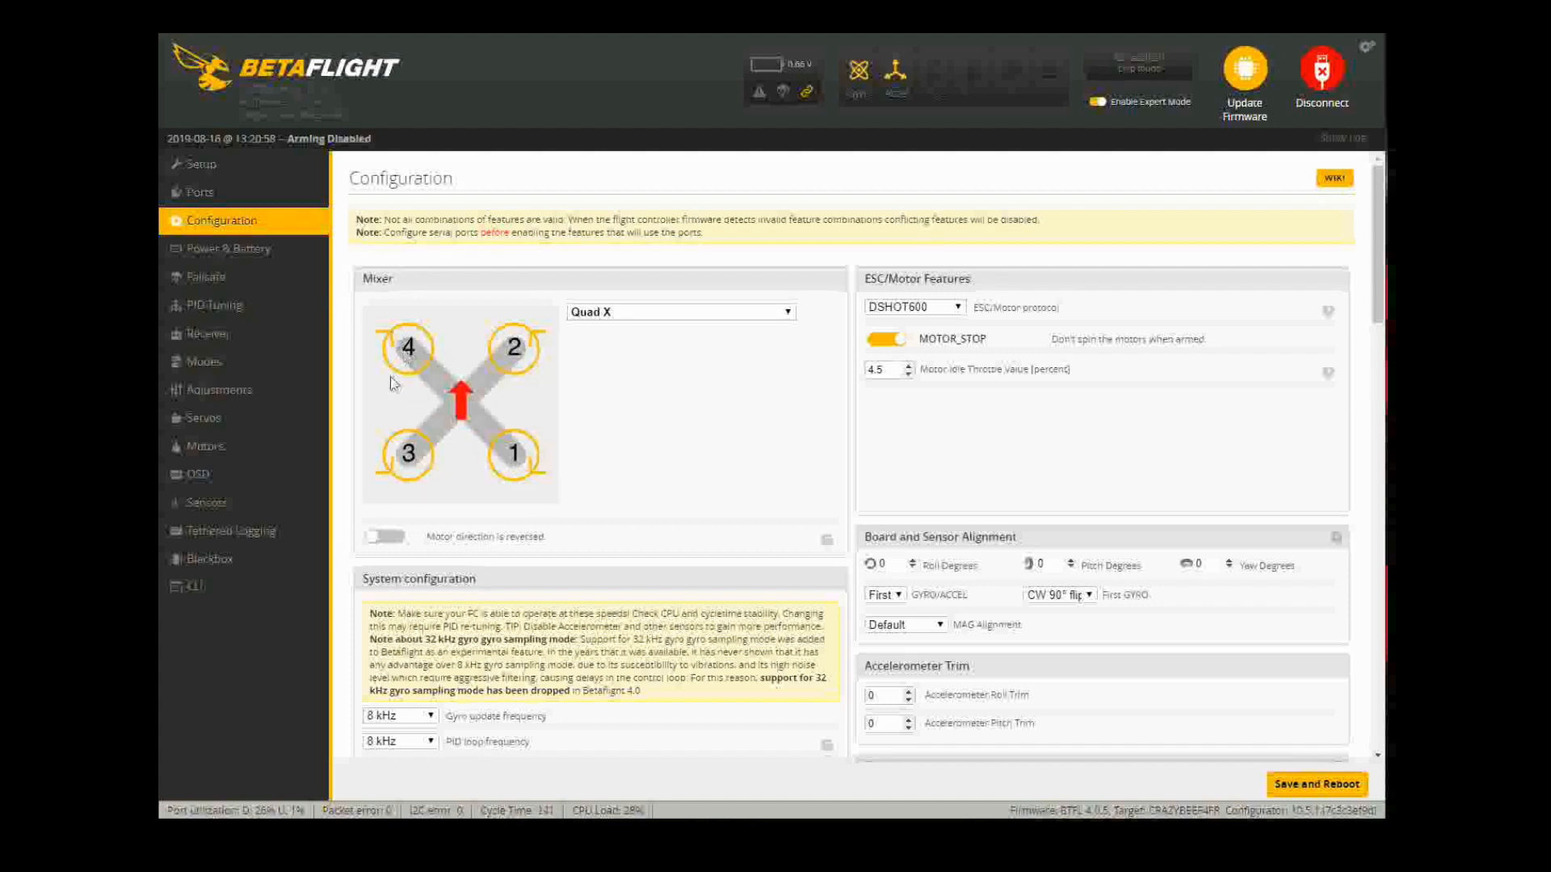
Step: Look through the Configuration options: DSHOT600, MOTOR_STOP on, 4.5% motor idle throttle
scroll(680, 436, down, 1)
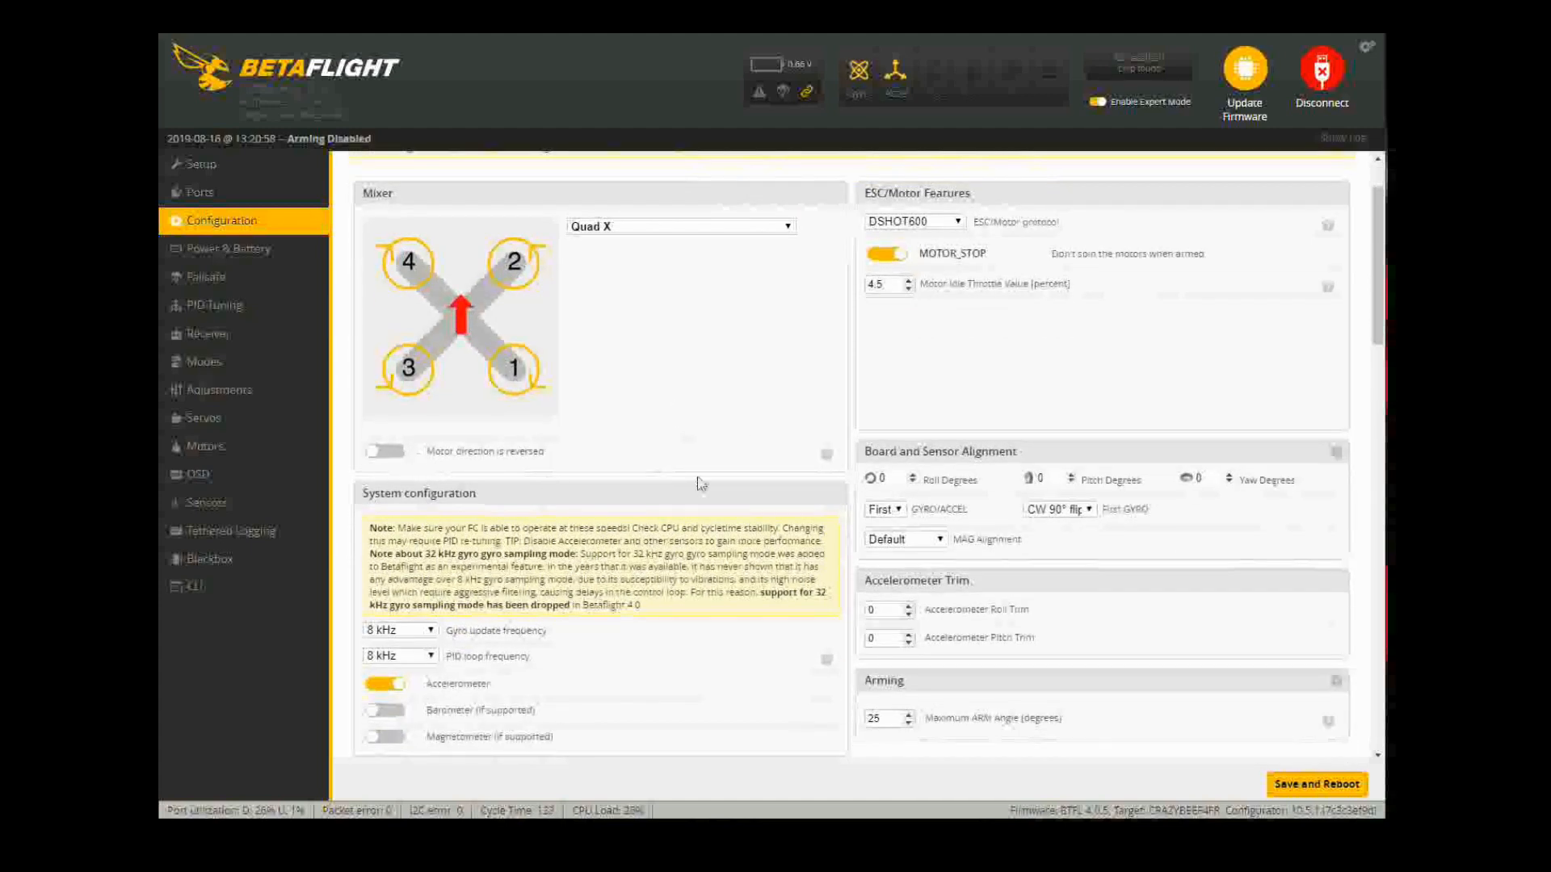
scroll(661, 477, down, 1)
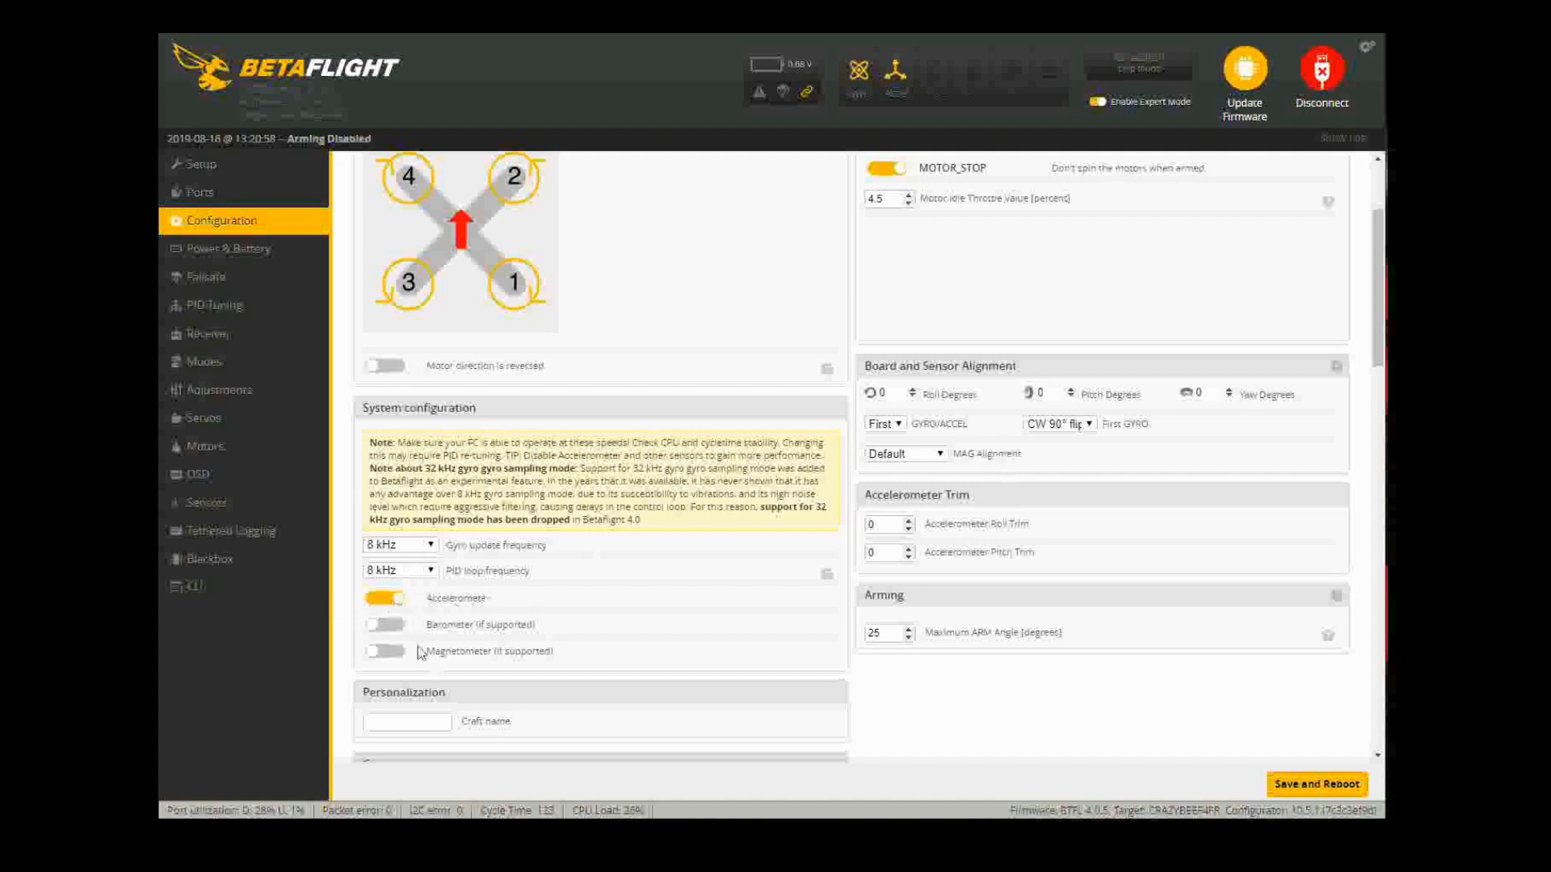
scroll(692, 485, up, 3)
scroll(565, 469, down, 10)
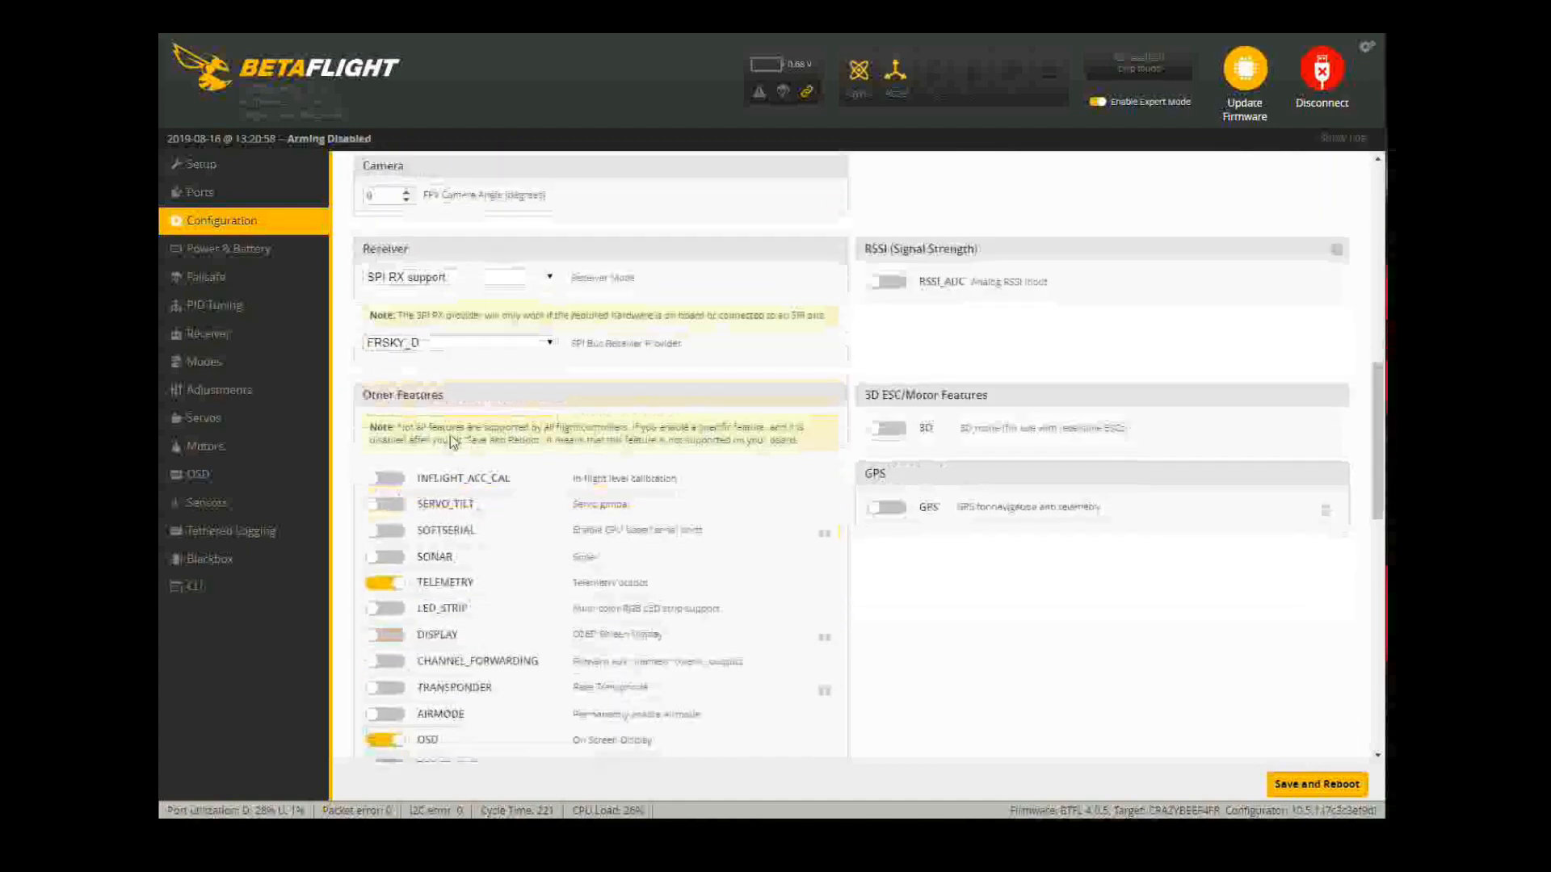
scroll(466, 382, down, 1)
scroll(501, 323, up, 1)
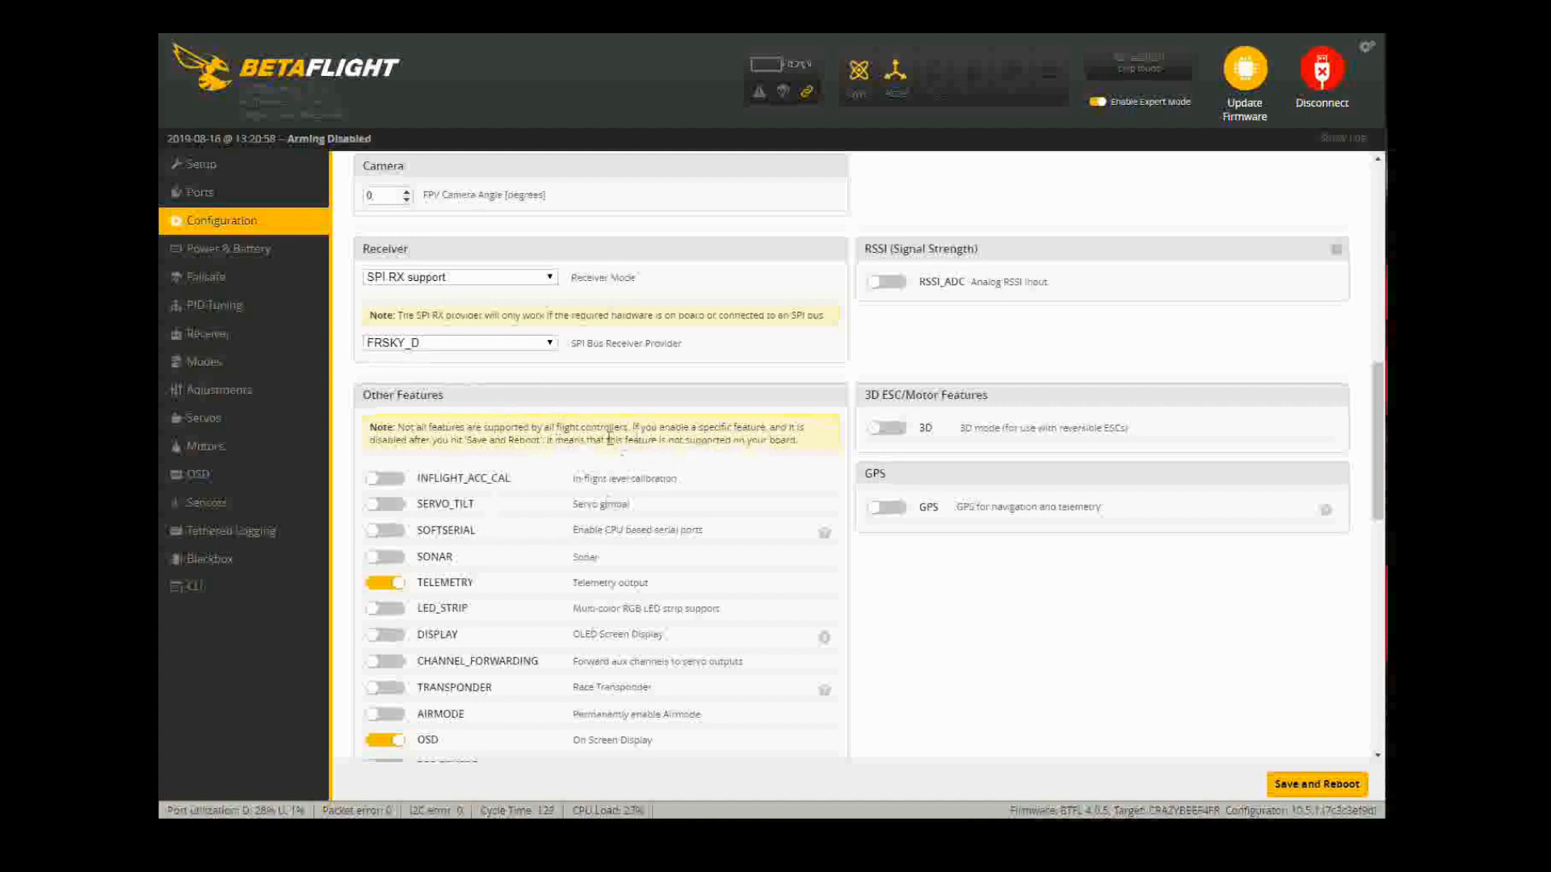
scroll(732, 362, down, 1)
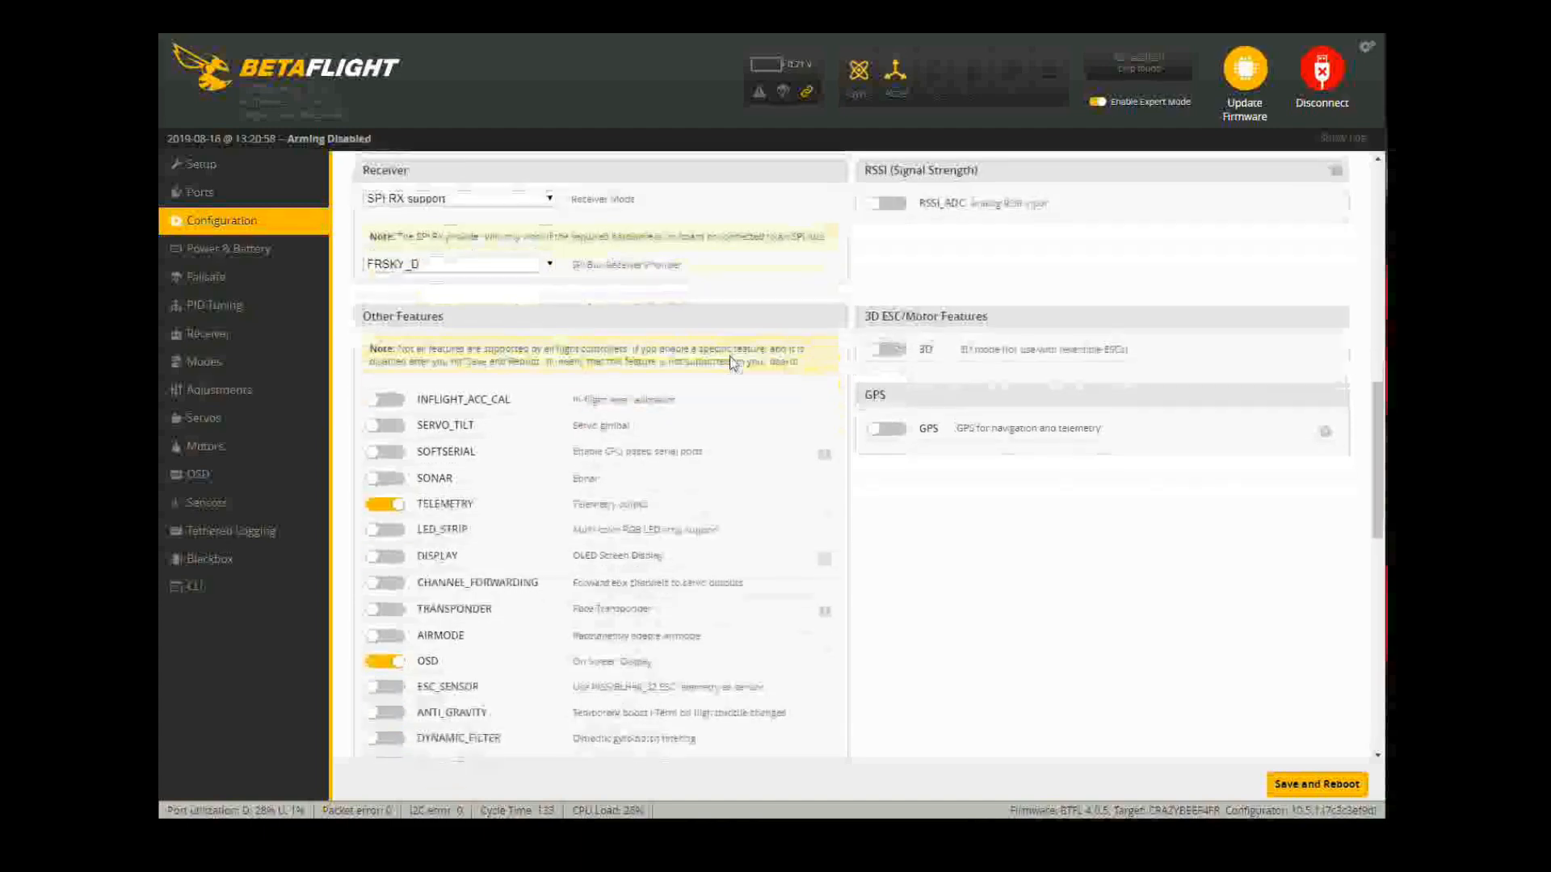
scroll(719, 368, up, 1)
scroll(510, 428, down, 1)
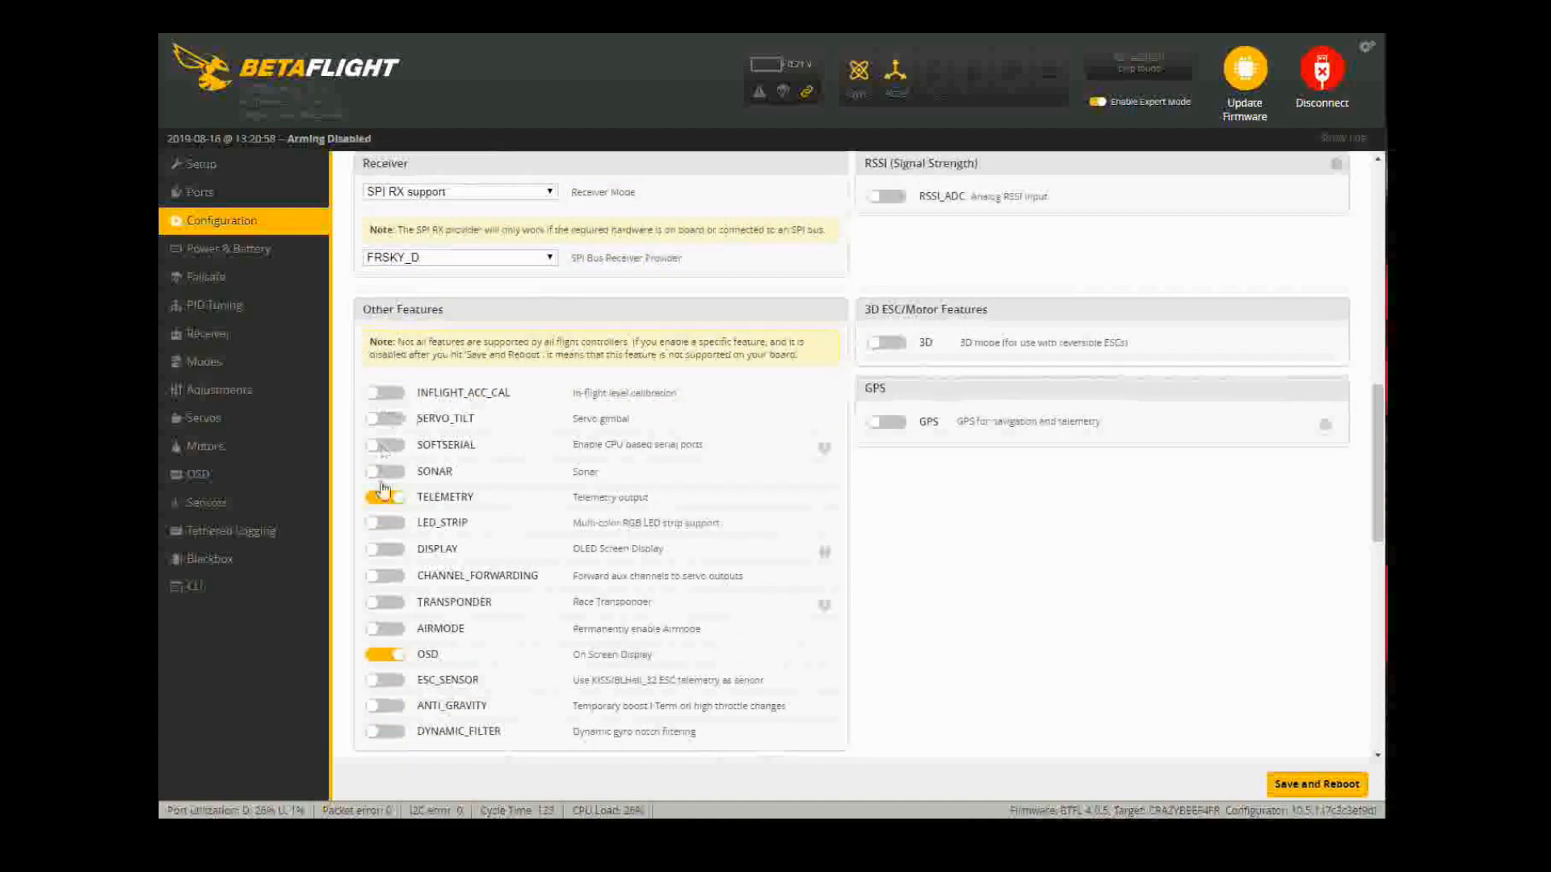
scroll(424, 475, down, 1)
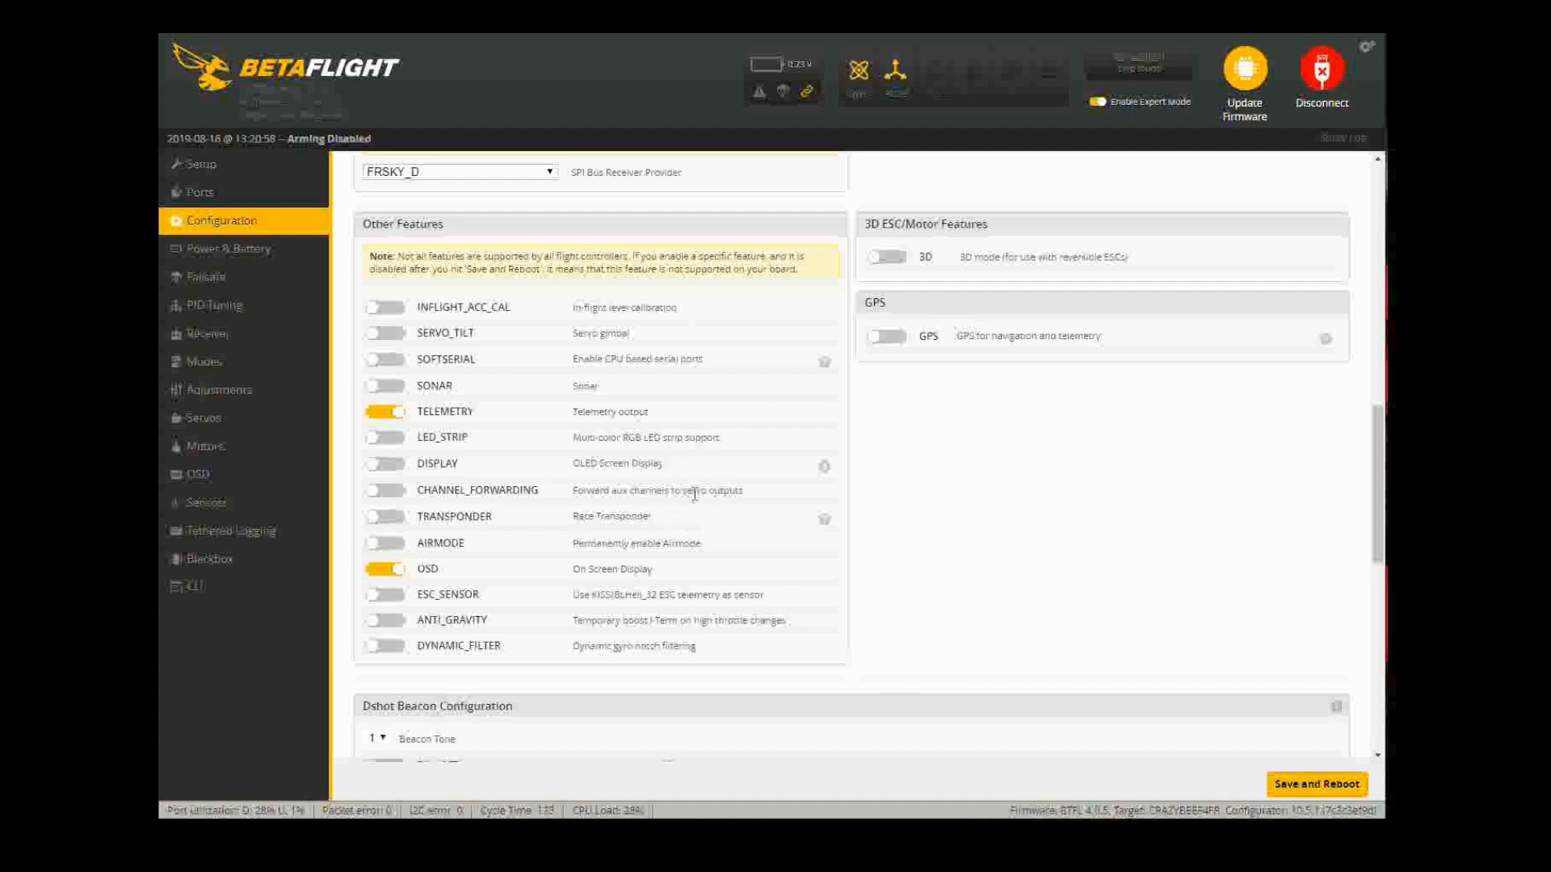
scroll(1184, 521, down, 4)
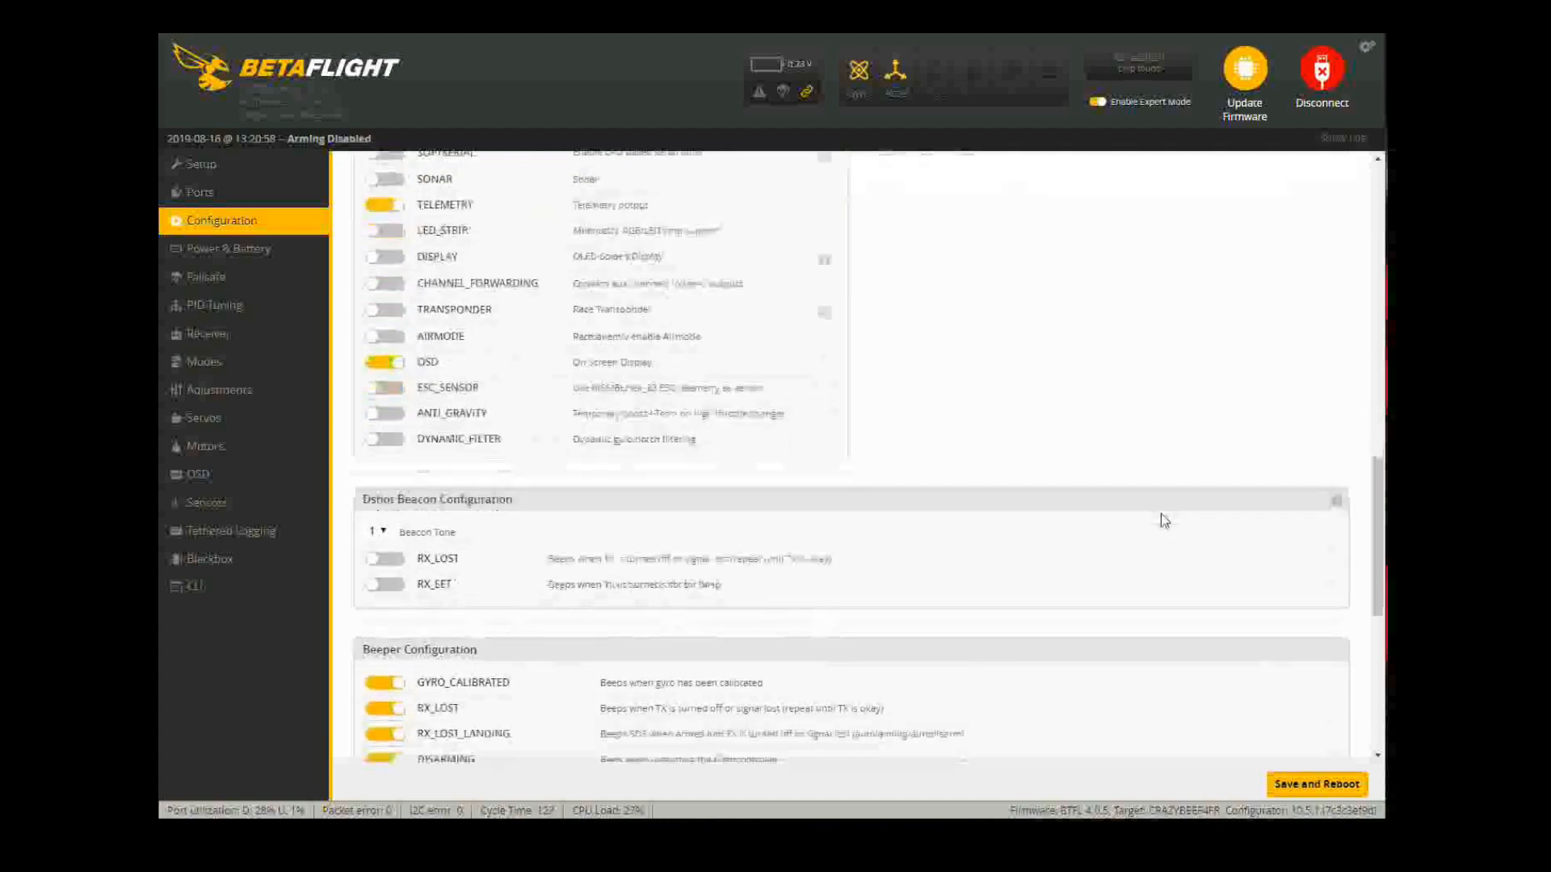
Step: Switch on the Dshot beacon for both RX_LOST and RX_SET
click(396, 426)
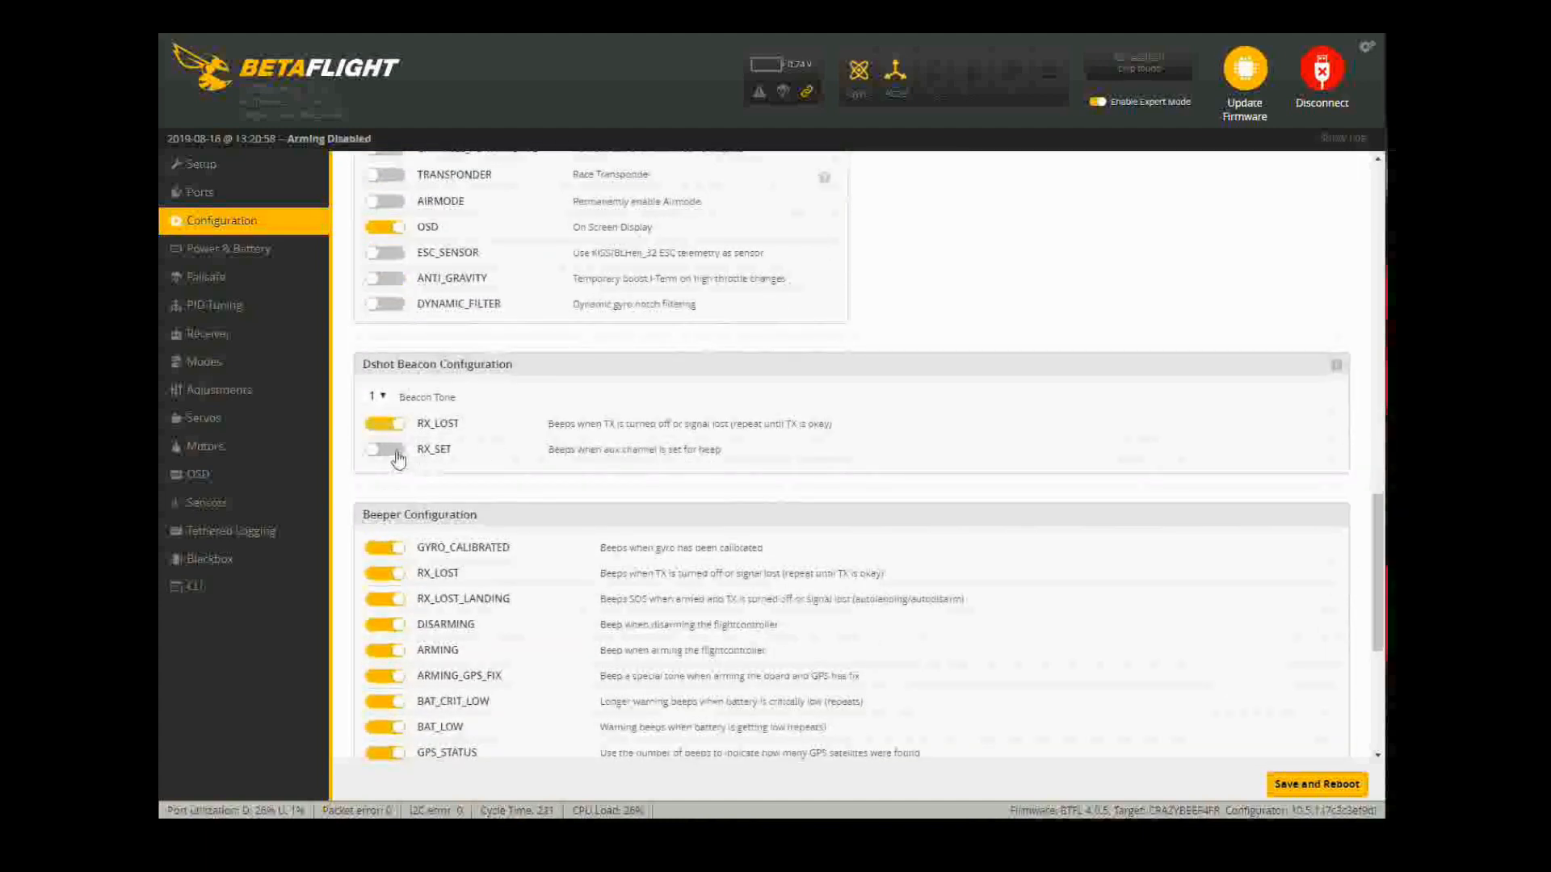
click(394, 450)
scroll(1050, 404, down, 5)
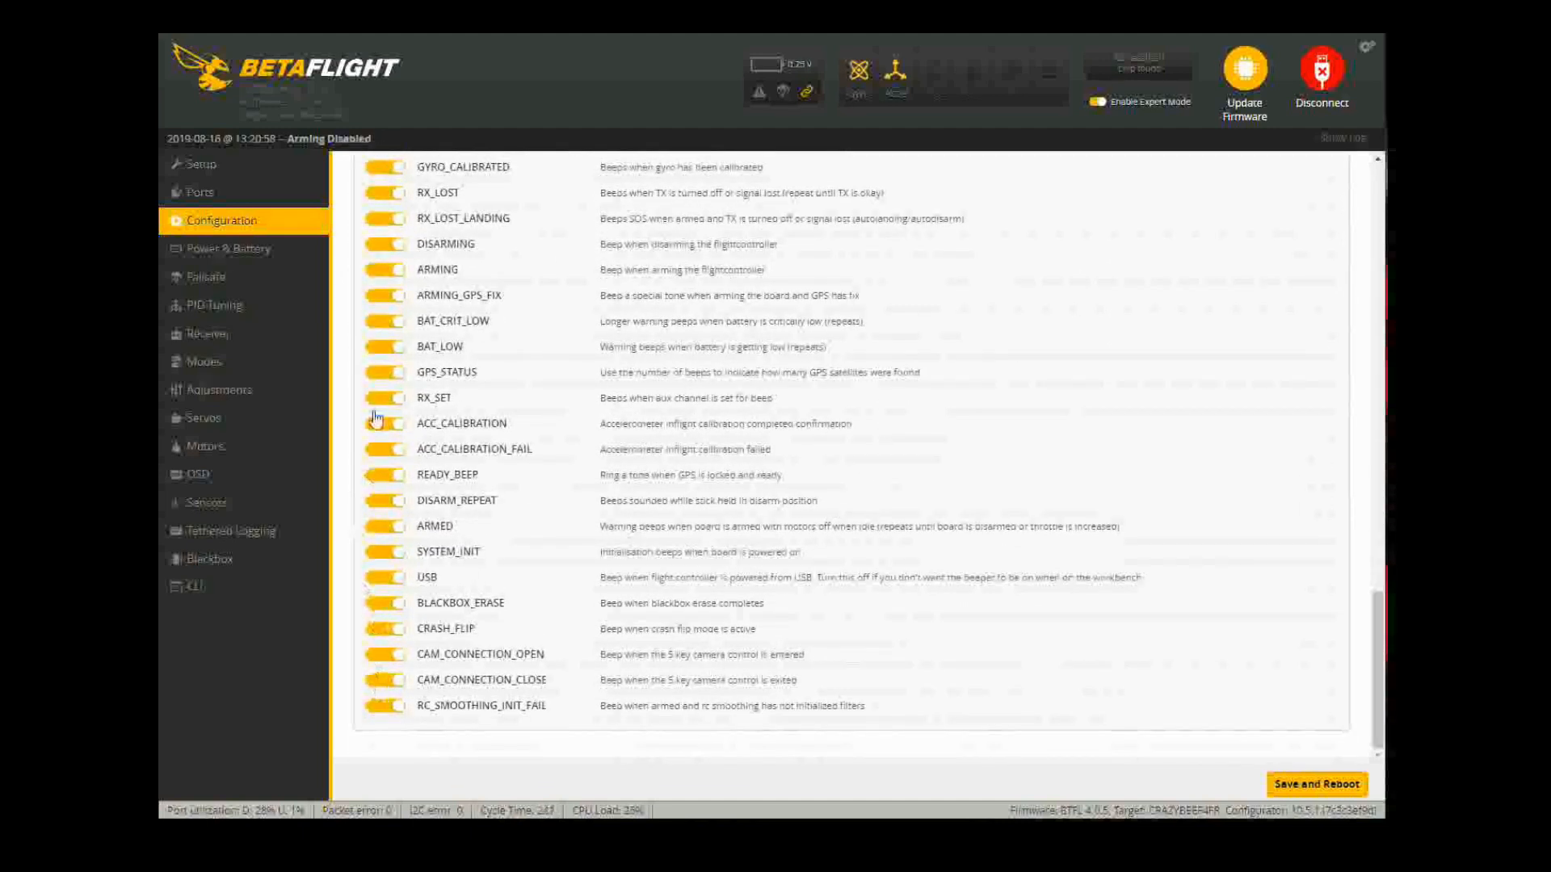
scroll(808, 662, up, 2)
scroll(929, 589, down, 1)
scroll(929, 588, down, 2)
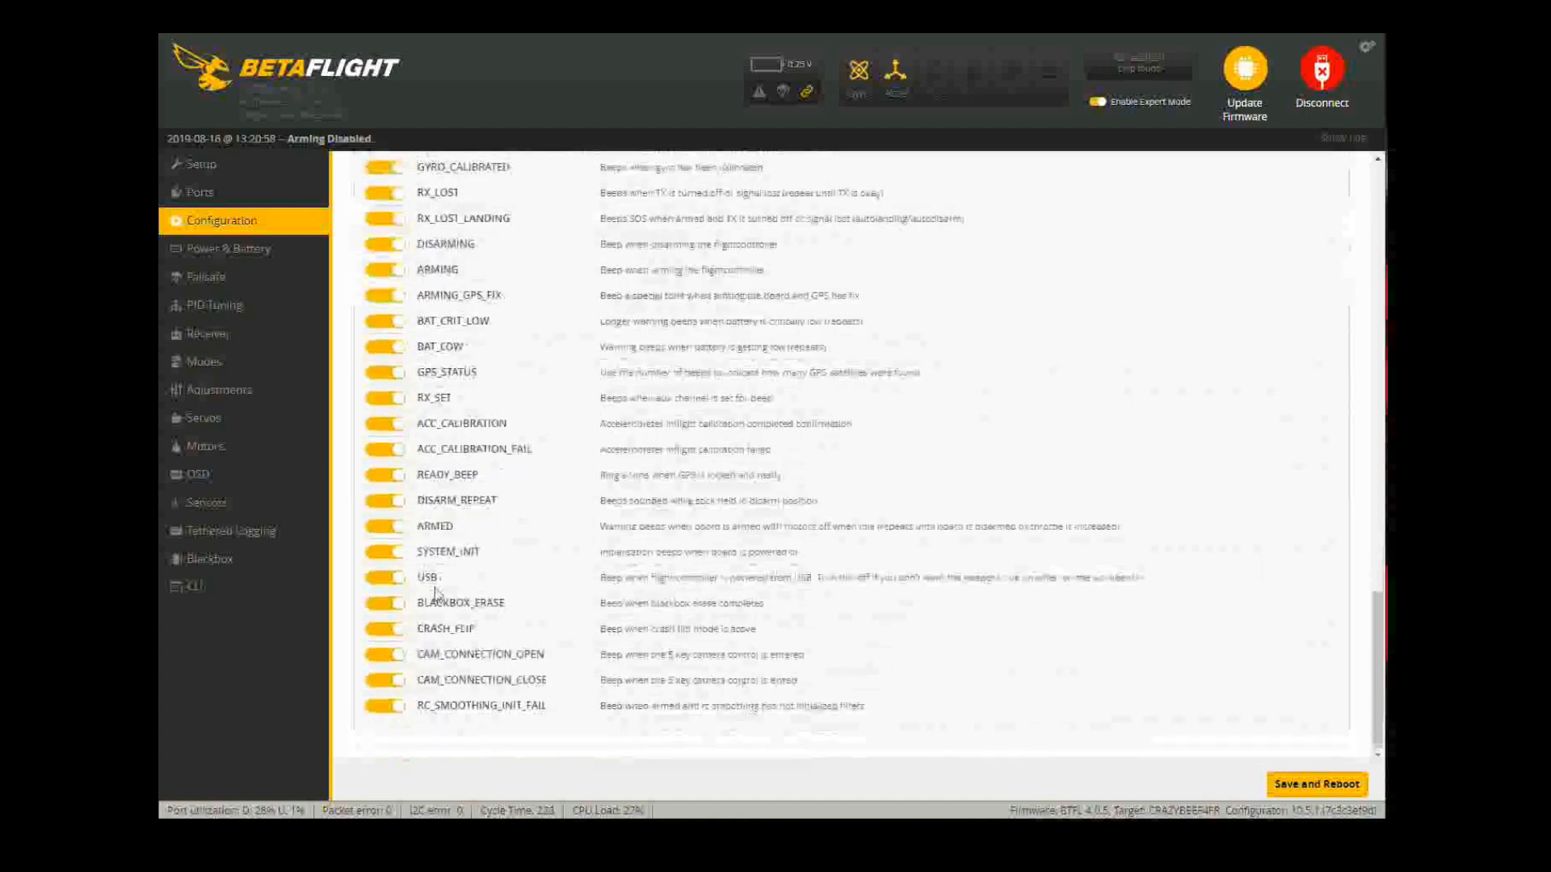
scroll(830, 484, up, 15)
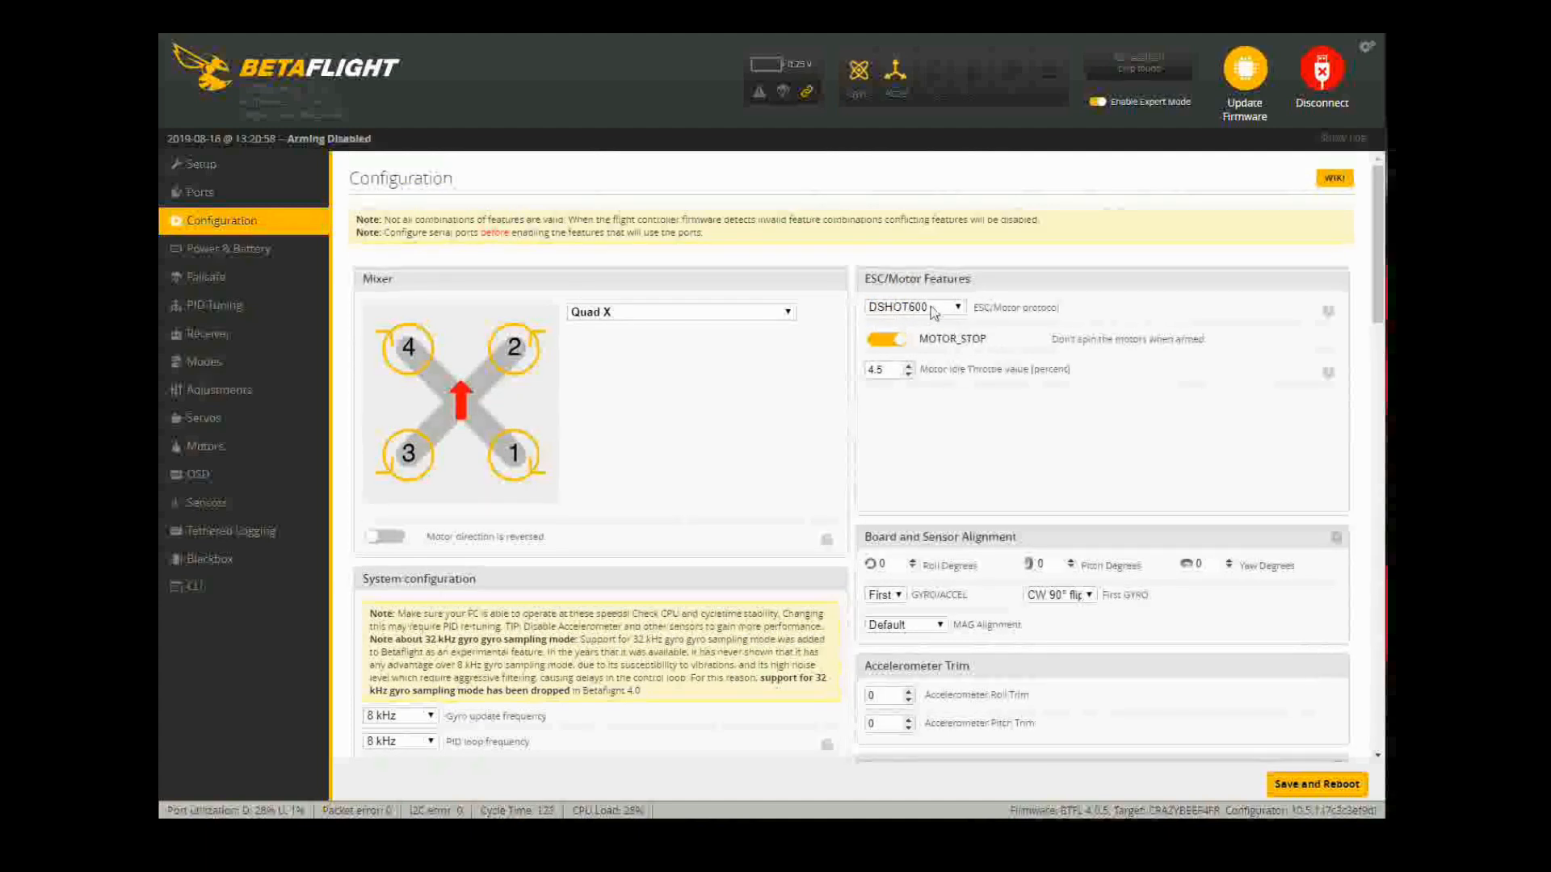
Step: Check the Motor Idle Throttle value, then move to the Power & Battery page
click(891, 372)
scroll(696, 377, down, 1)
scroll(697, 377, up, 1)
click(257, 250)
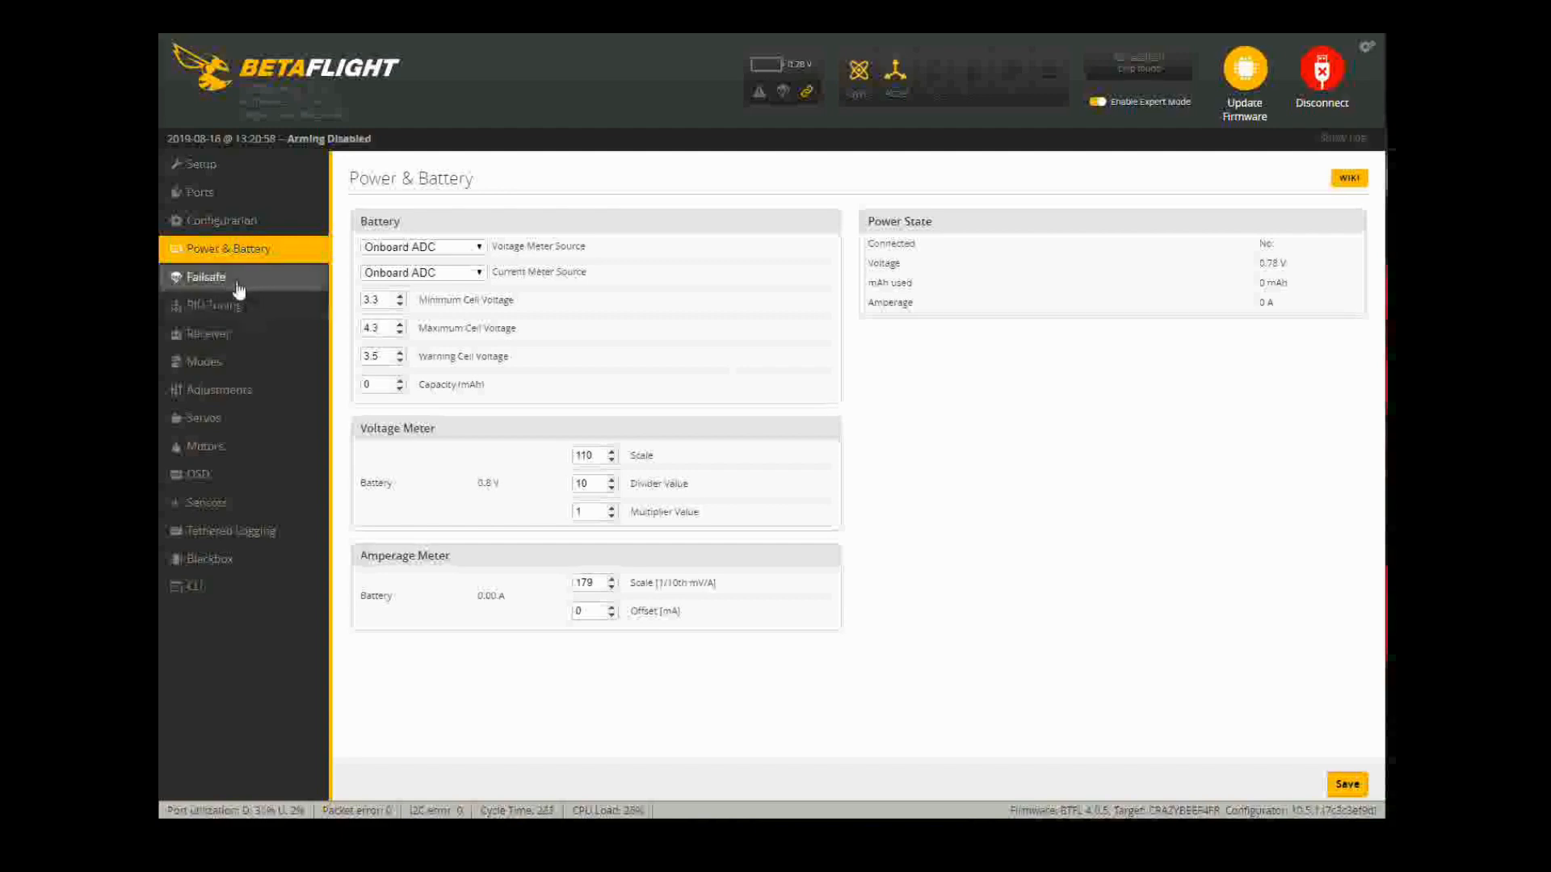
Step: Look over the Failsafe settings
click(276, 286)
scroll(627, 326, down, 4)
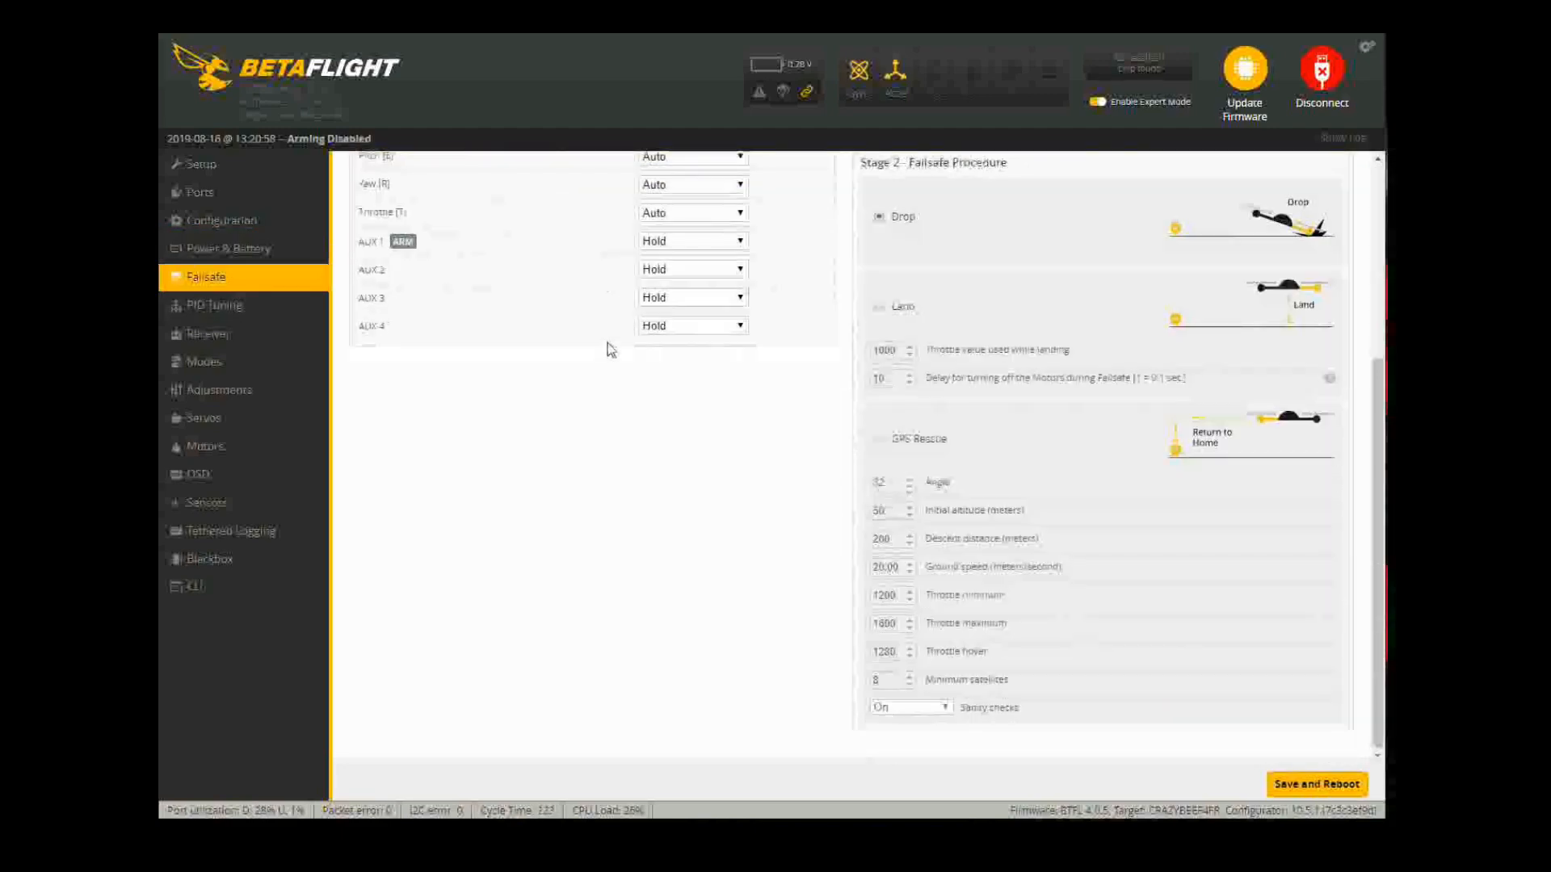
scroll(609, 346, up, 4)
Step: Review the PID Tuning values, then go to the Receiver page with the TAER1234 channel map
click(214, 305)
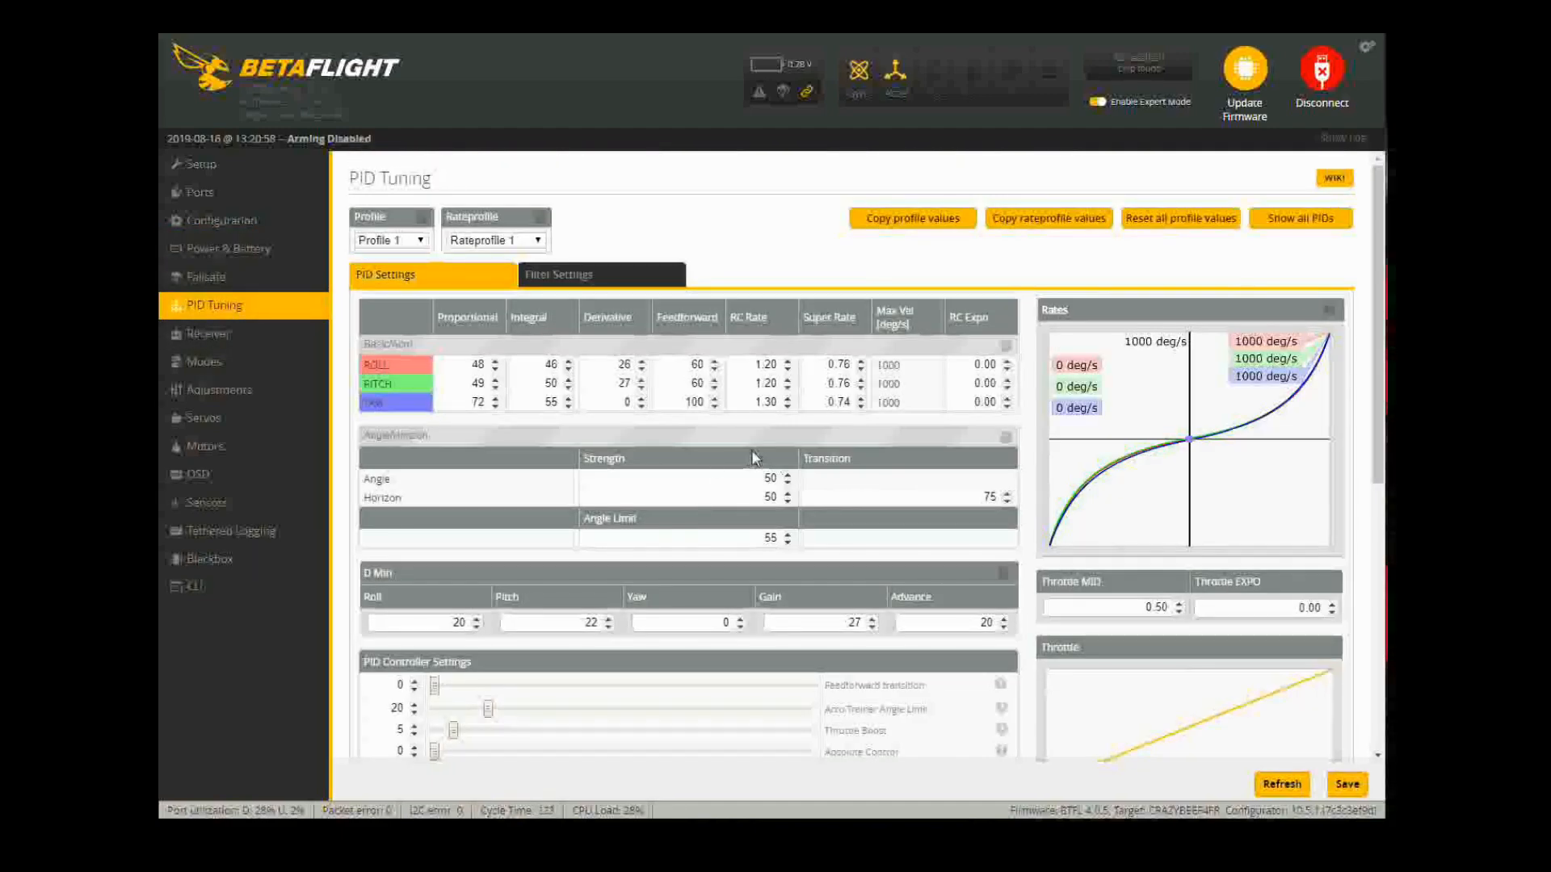
scroll(752, 449, down, 1)
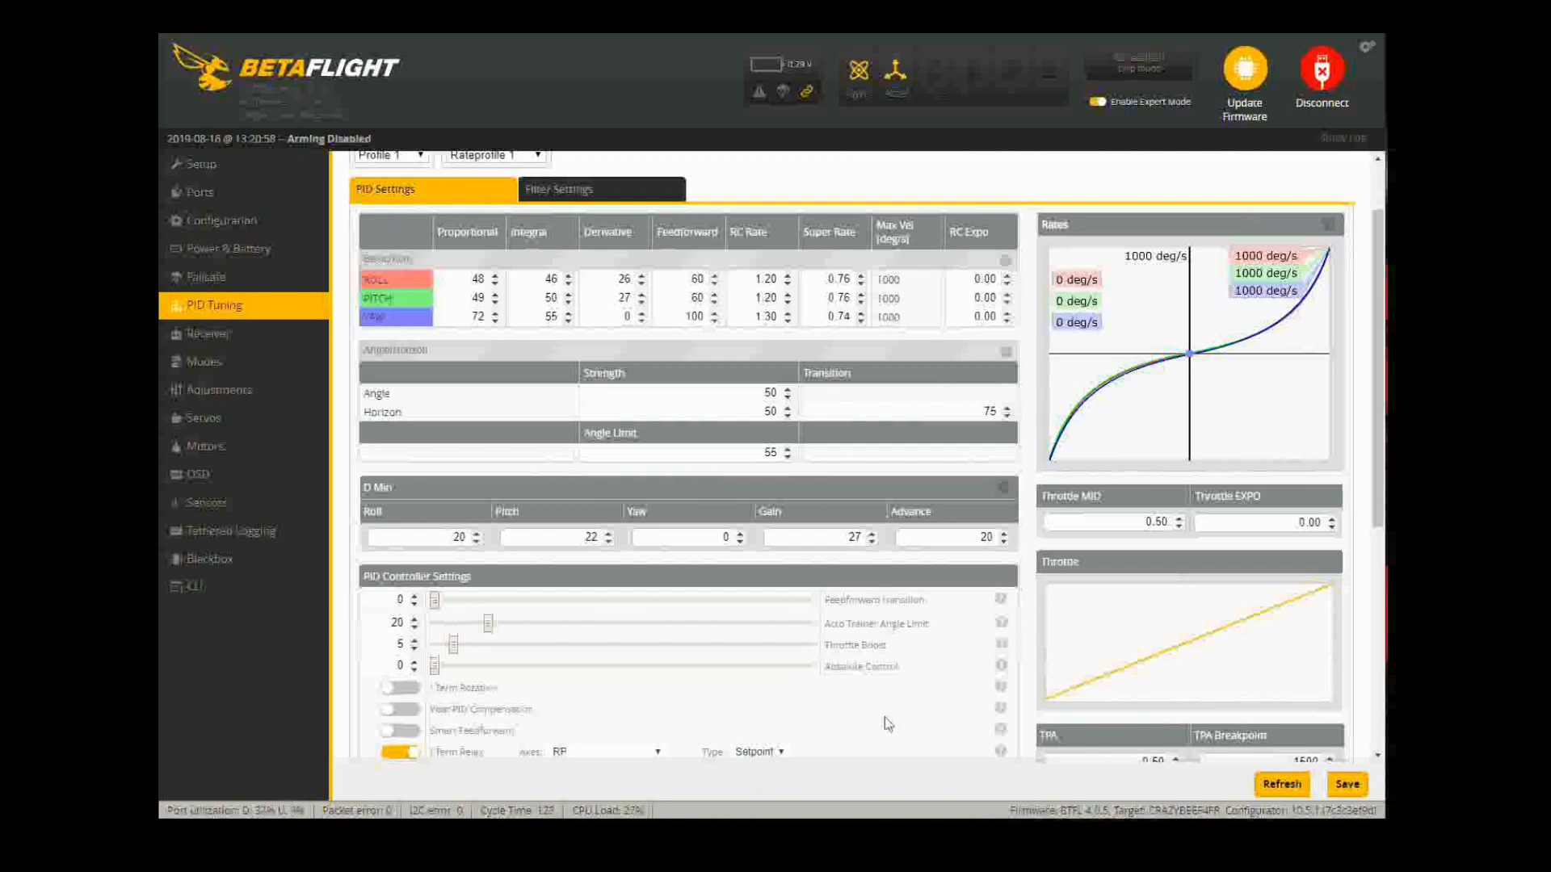
scroll(816, 695, down, 1)
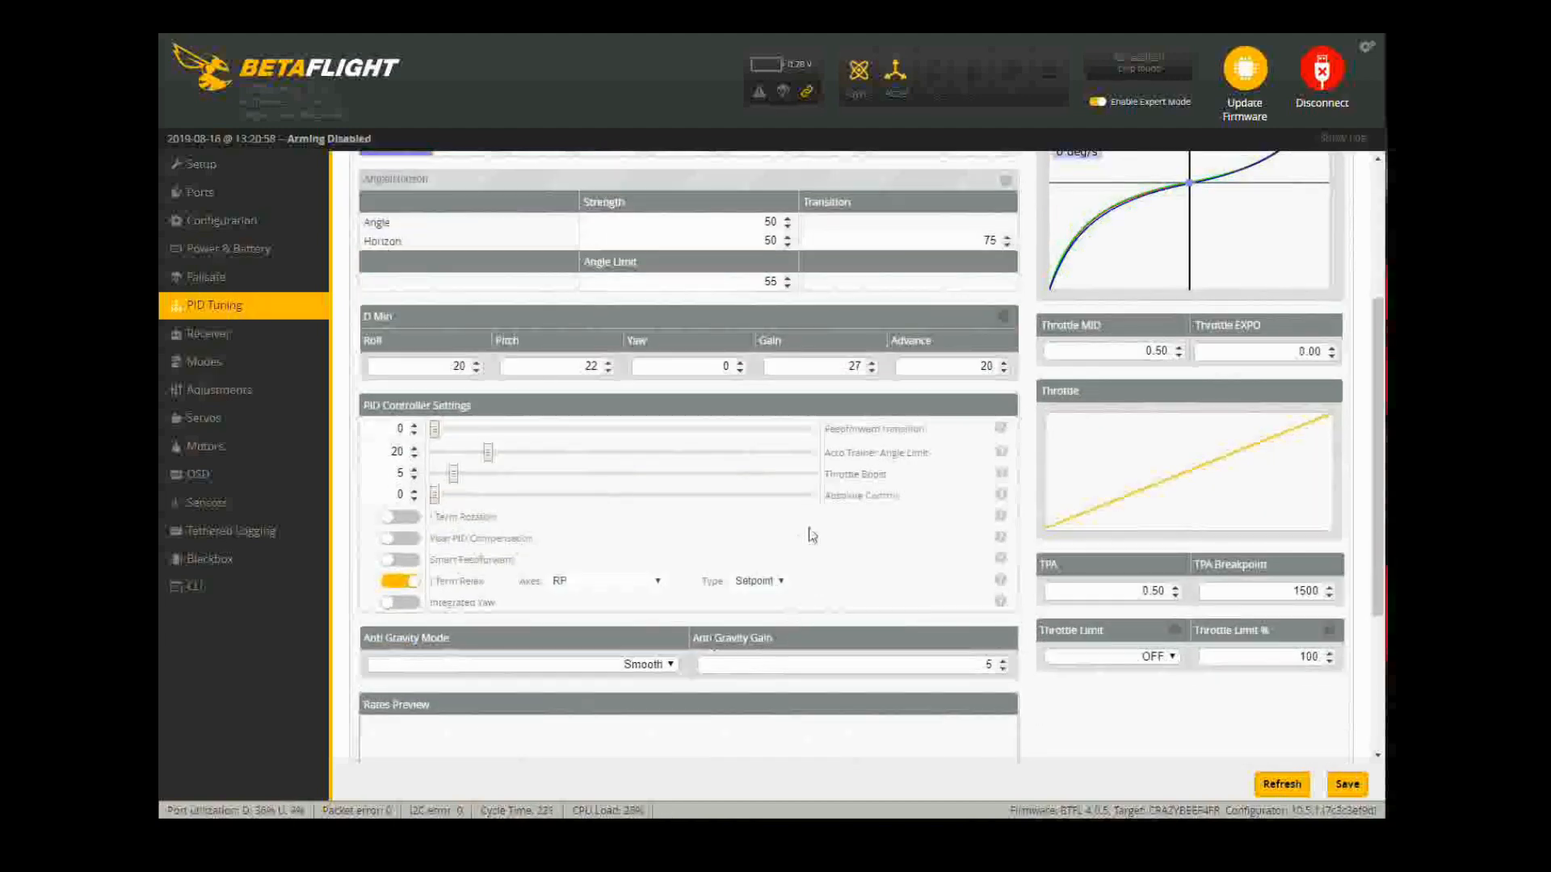
scroll(681, 629, up, 3)
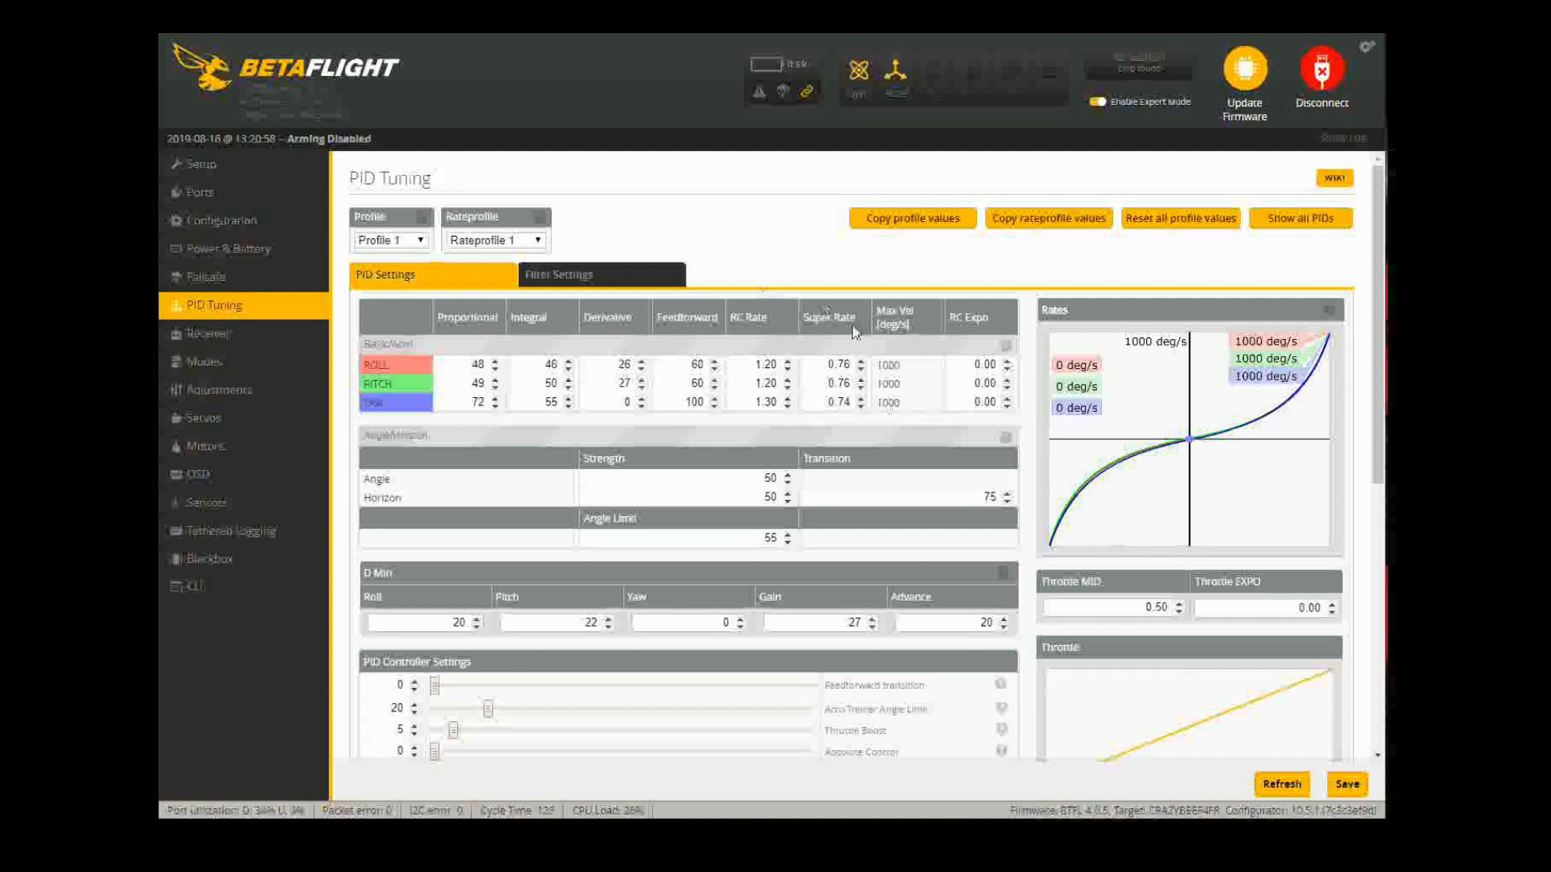
click(208, 333)
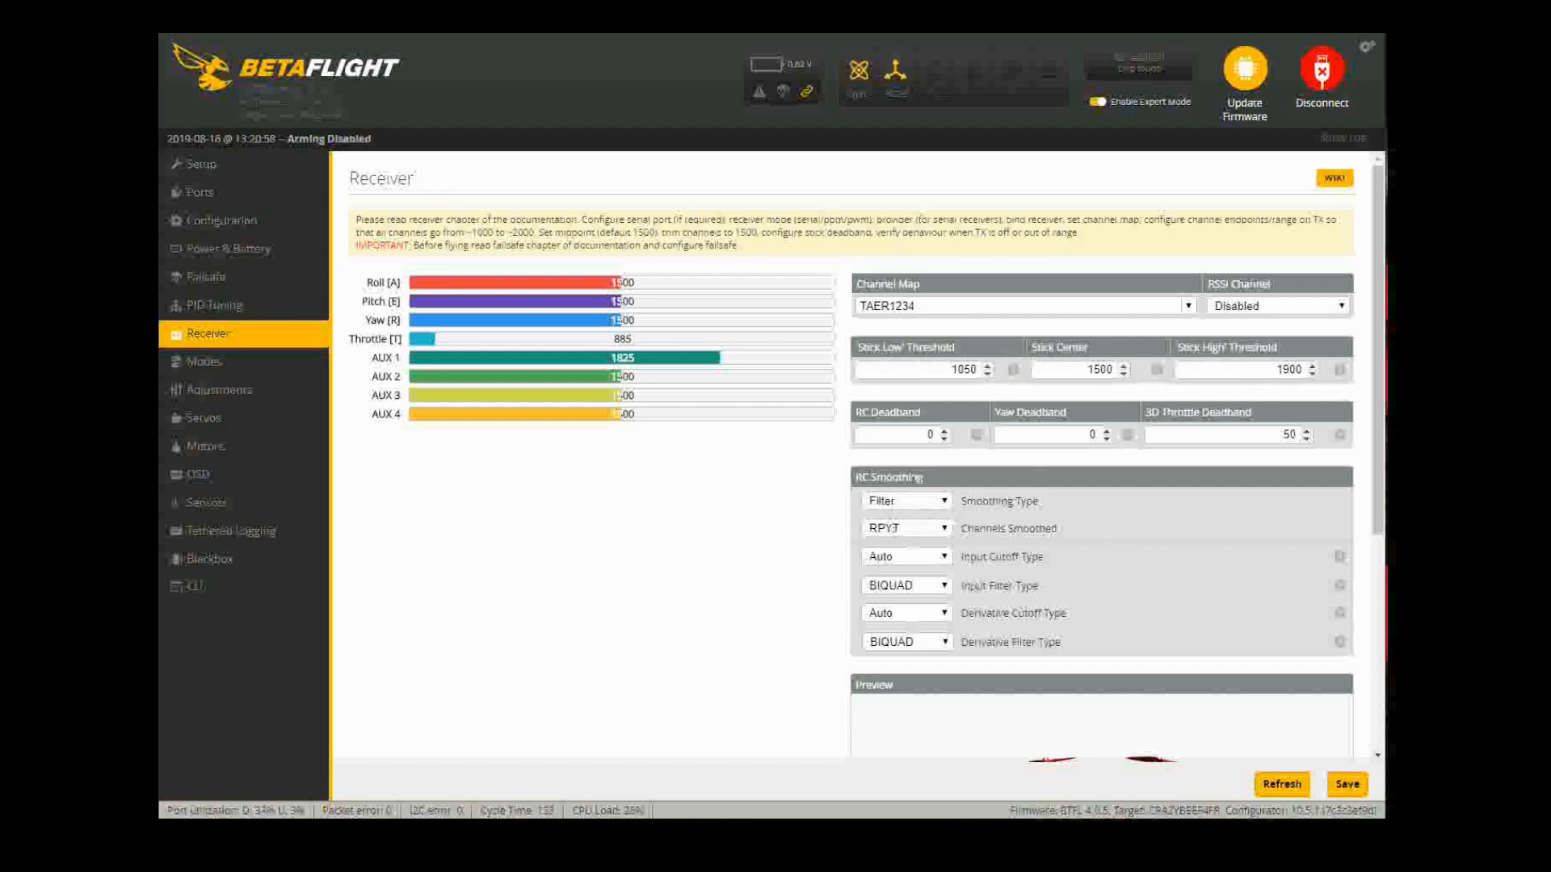
Step: Compare the AUX 1 ARM range (1850–2075) against the Receiver channels, then move to OSD
scroll(966, 627, down, 5)
click(211, 362)
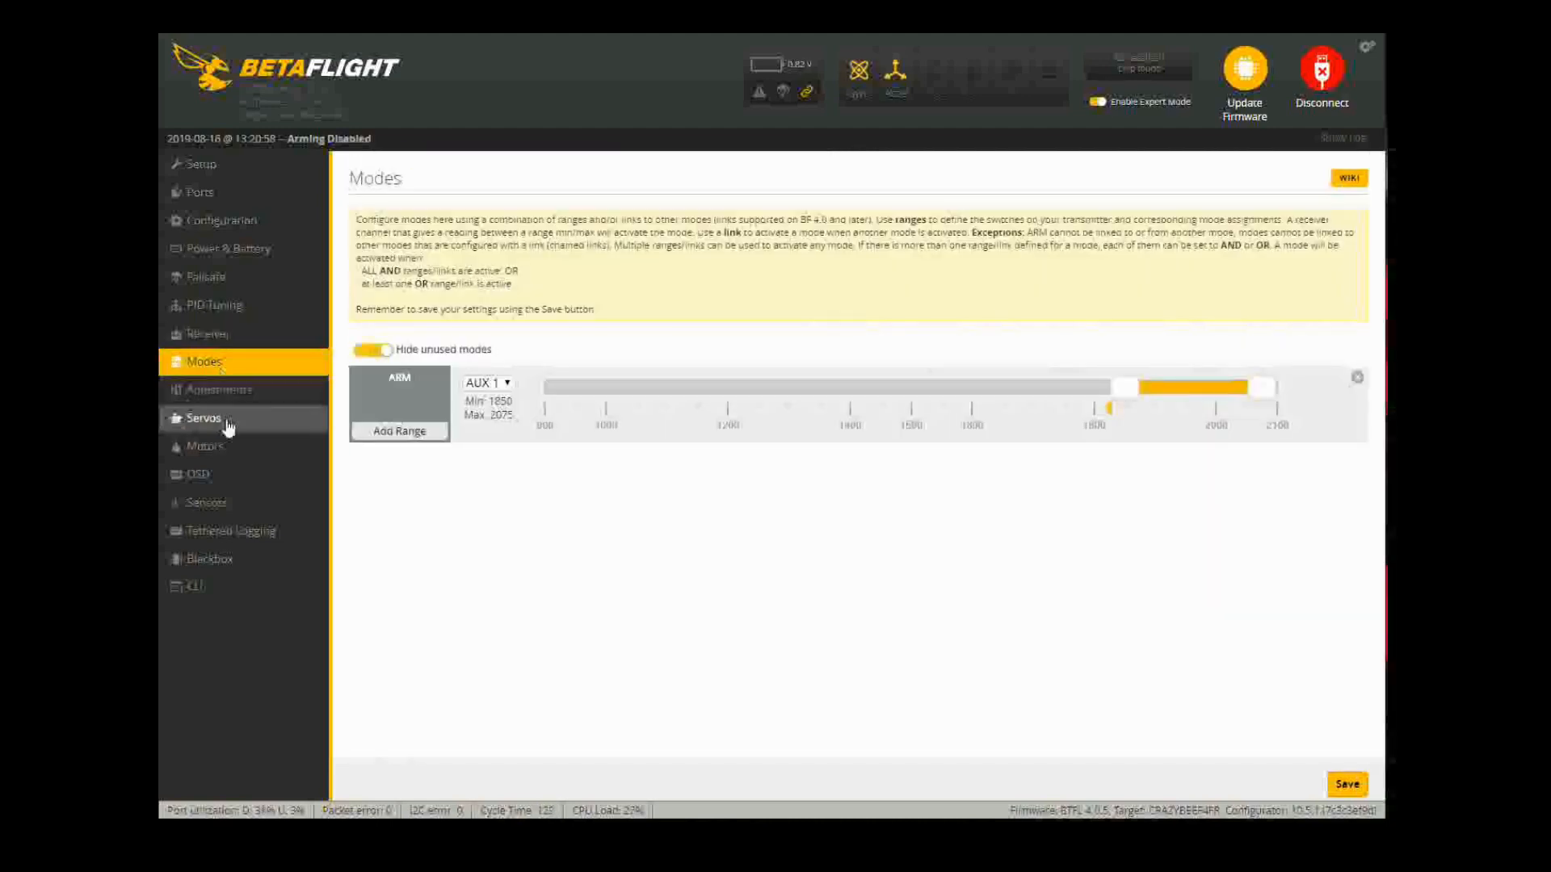
click(233, 341)
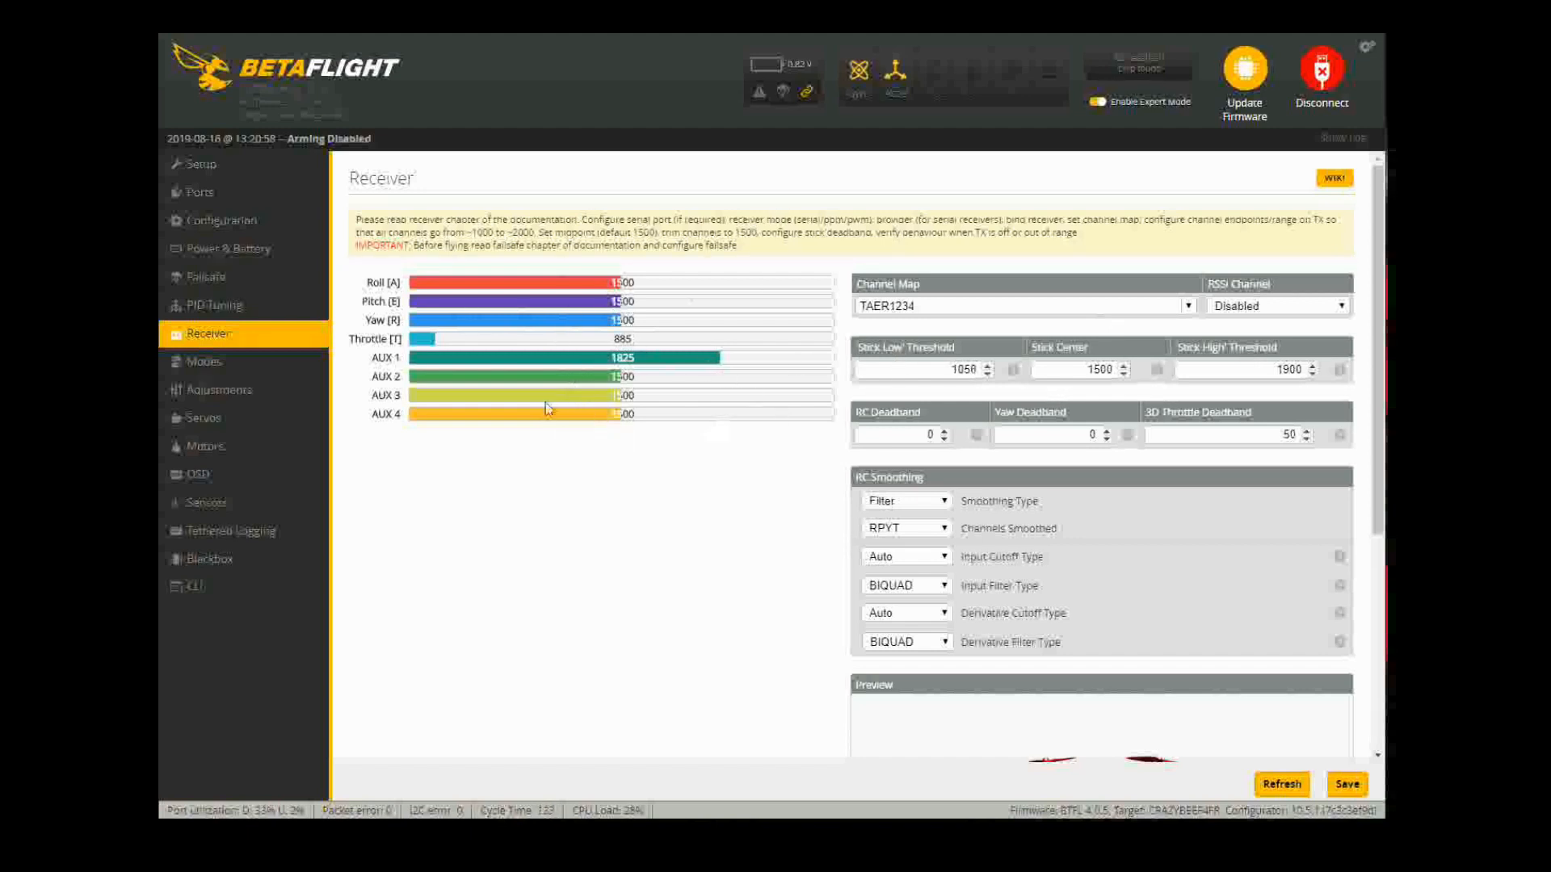
click(203, 361)
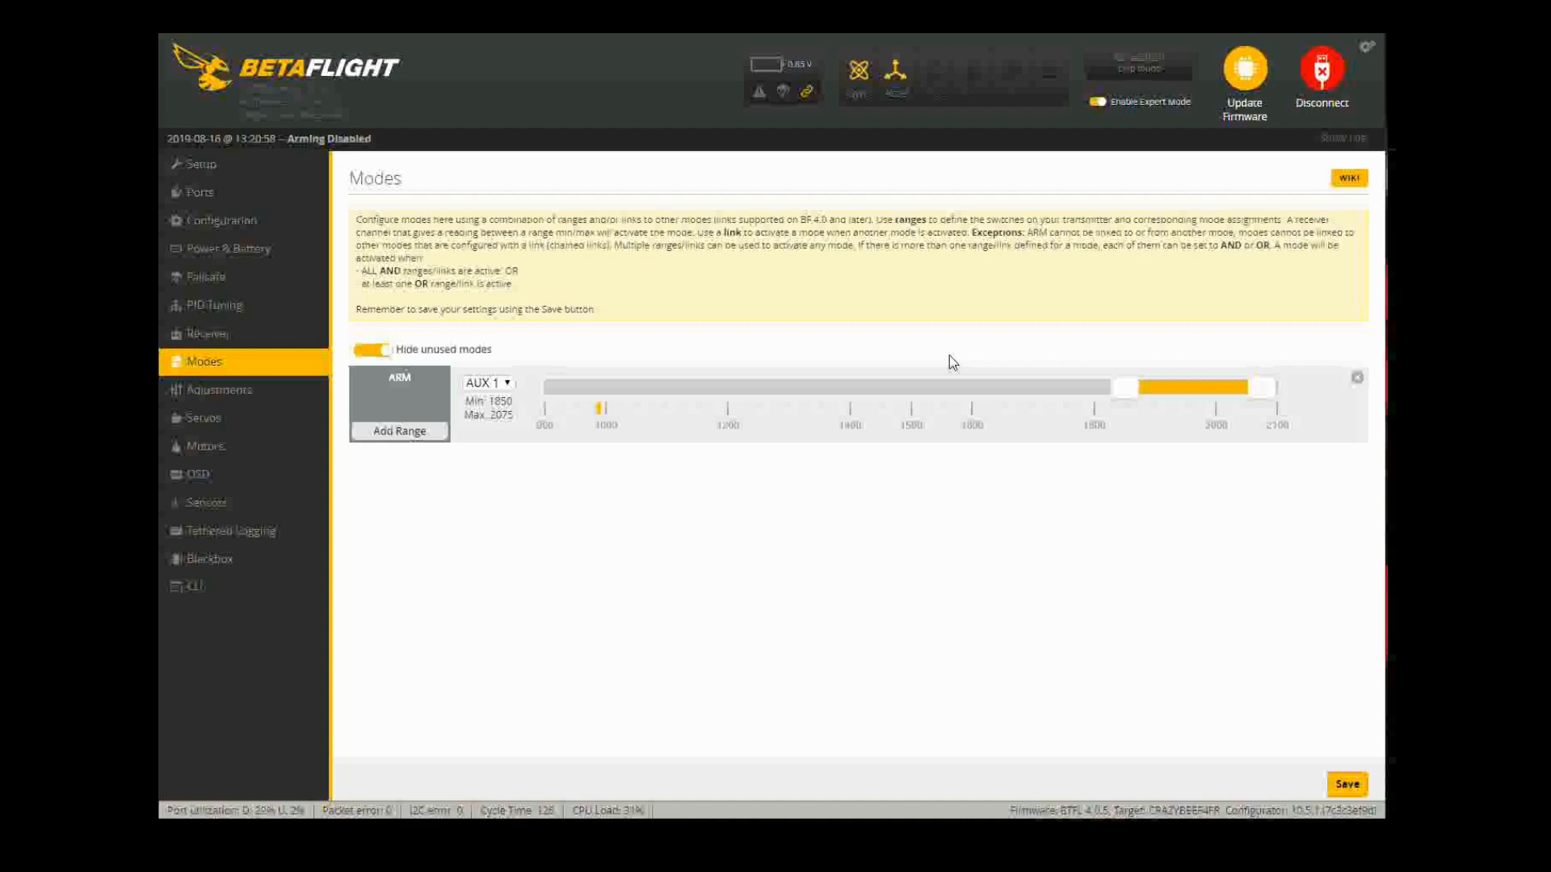
click(198, 474)
scroll(840, 582, down, 5)
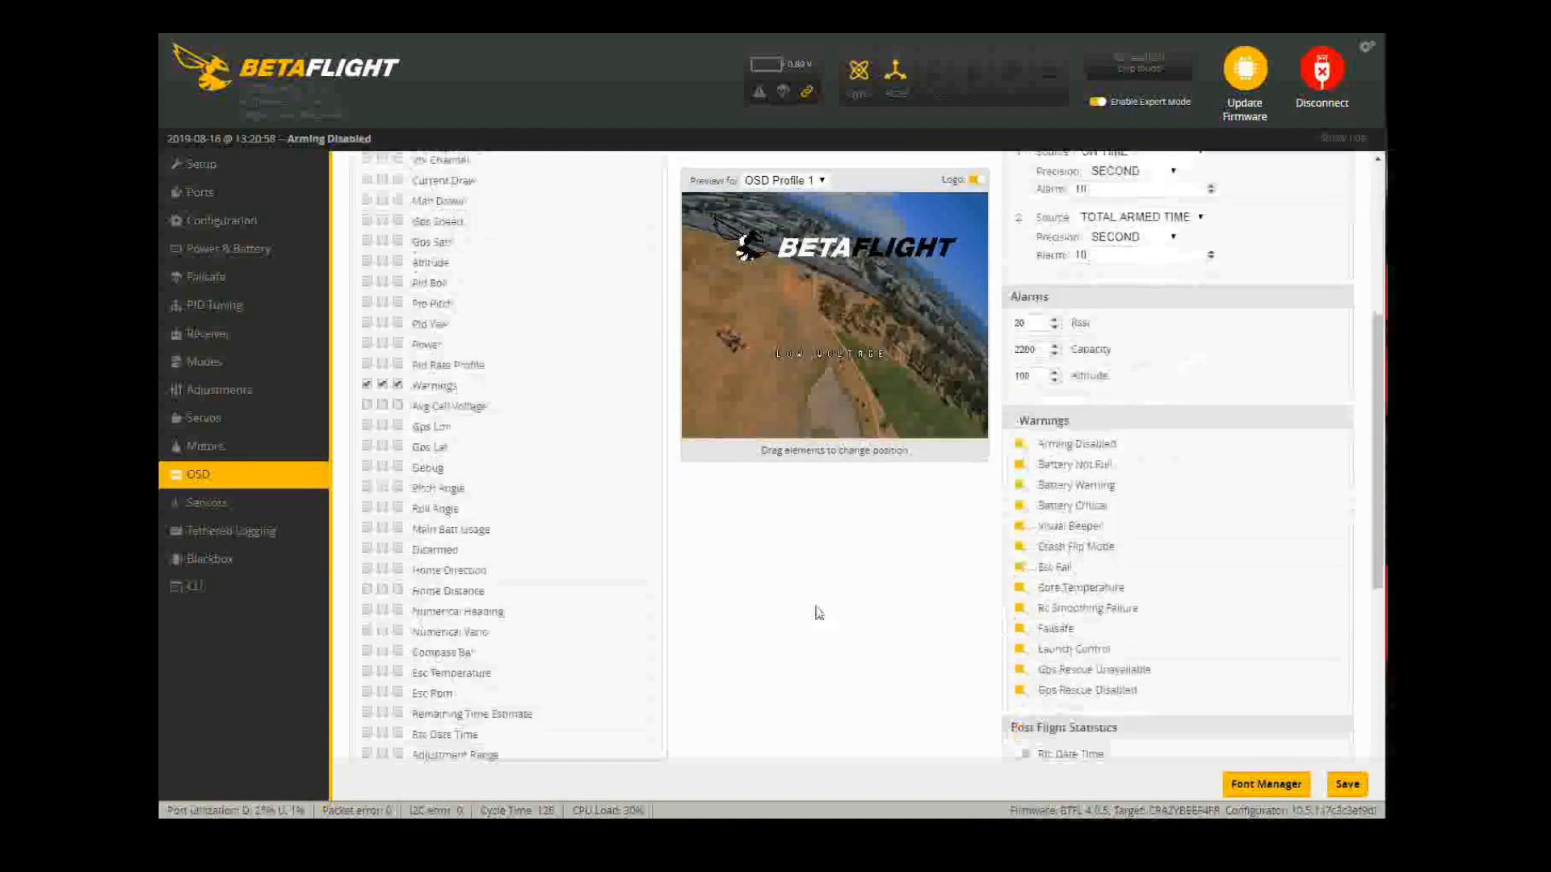
Step: Move the LOW VOLTAGE warning to the lower left of the OSD preview
scroll(467, 633, down, 3)
scroll(420, 494, up, 7)
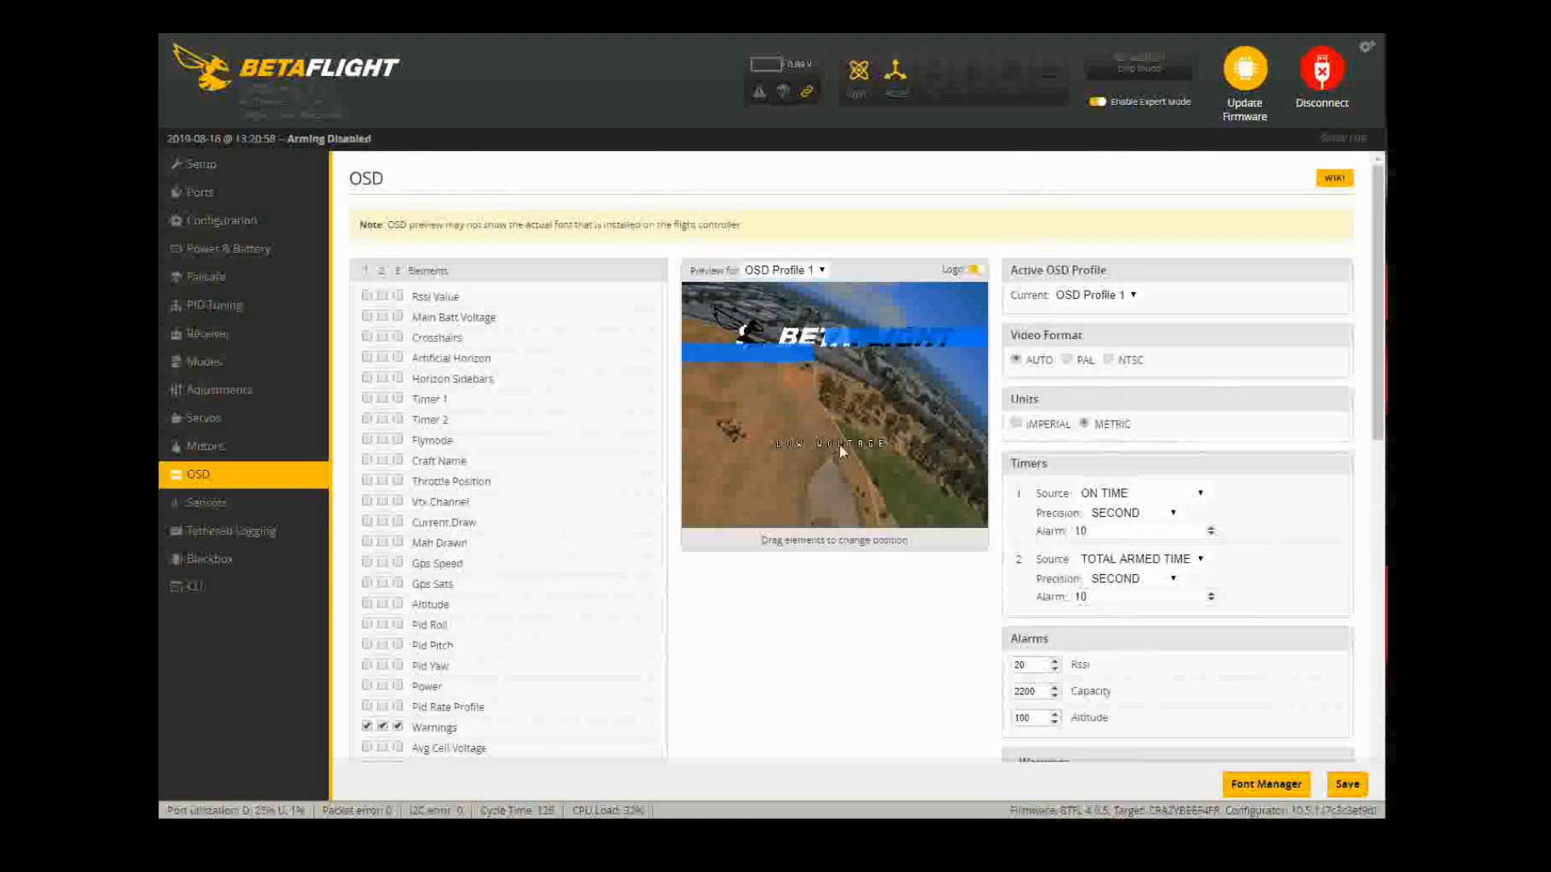
drag(840, 444, 714, 499)
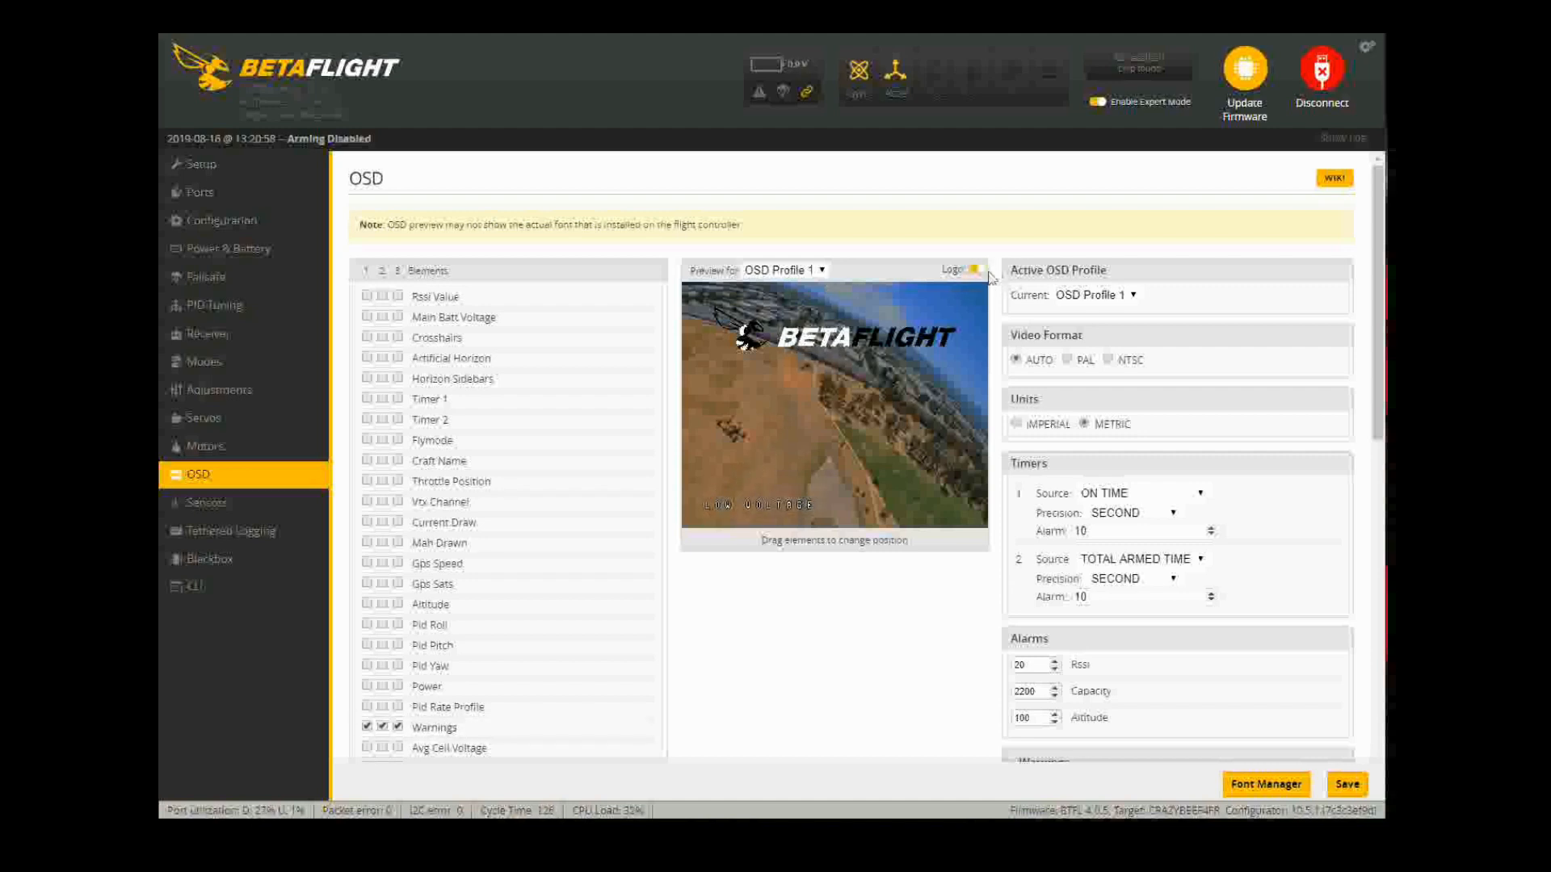
Step: Look over Sensors, Tethered Logging and Blackbox (Serial Port, 1 kHz), then return to Setup
click(234, 502)
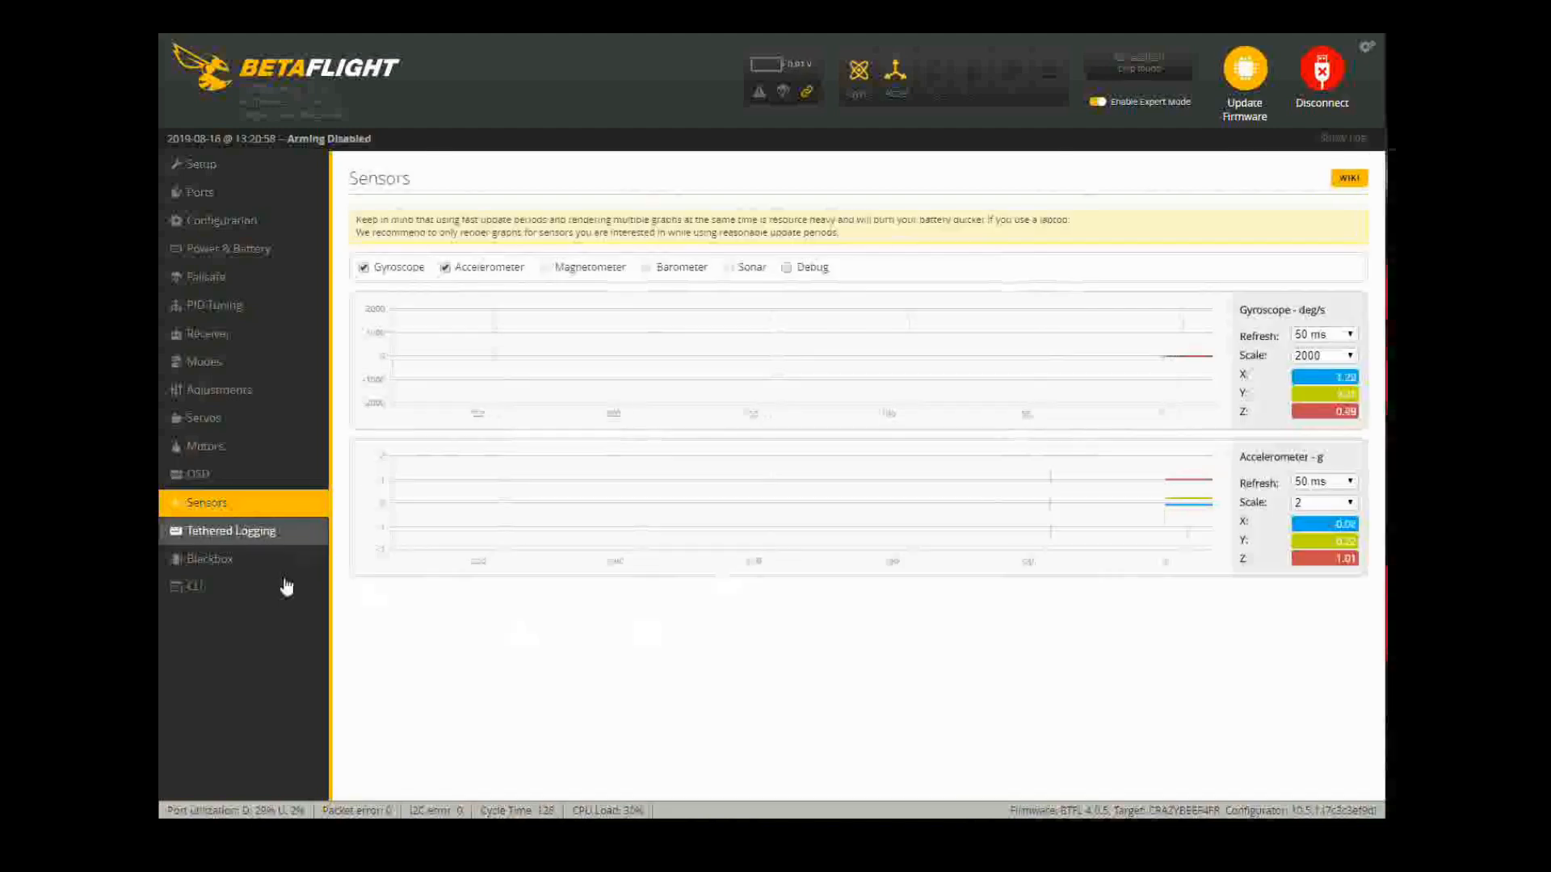
click(242, 533)
click(249, 562)
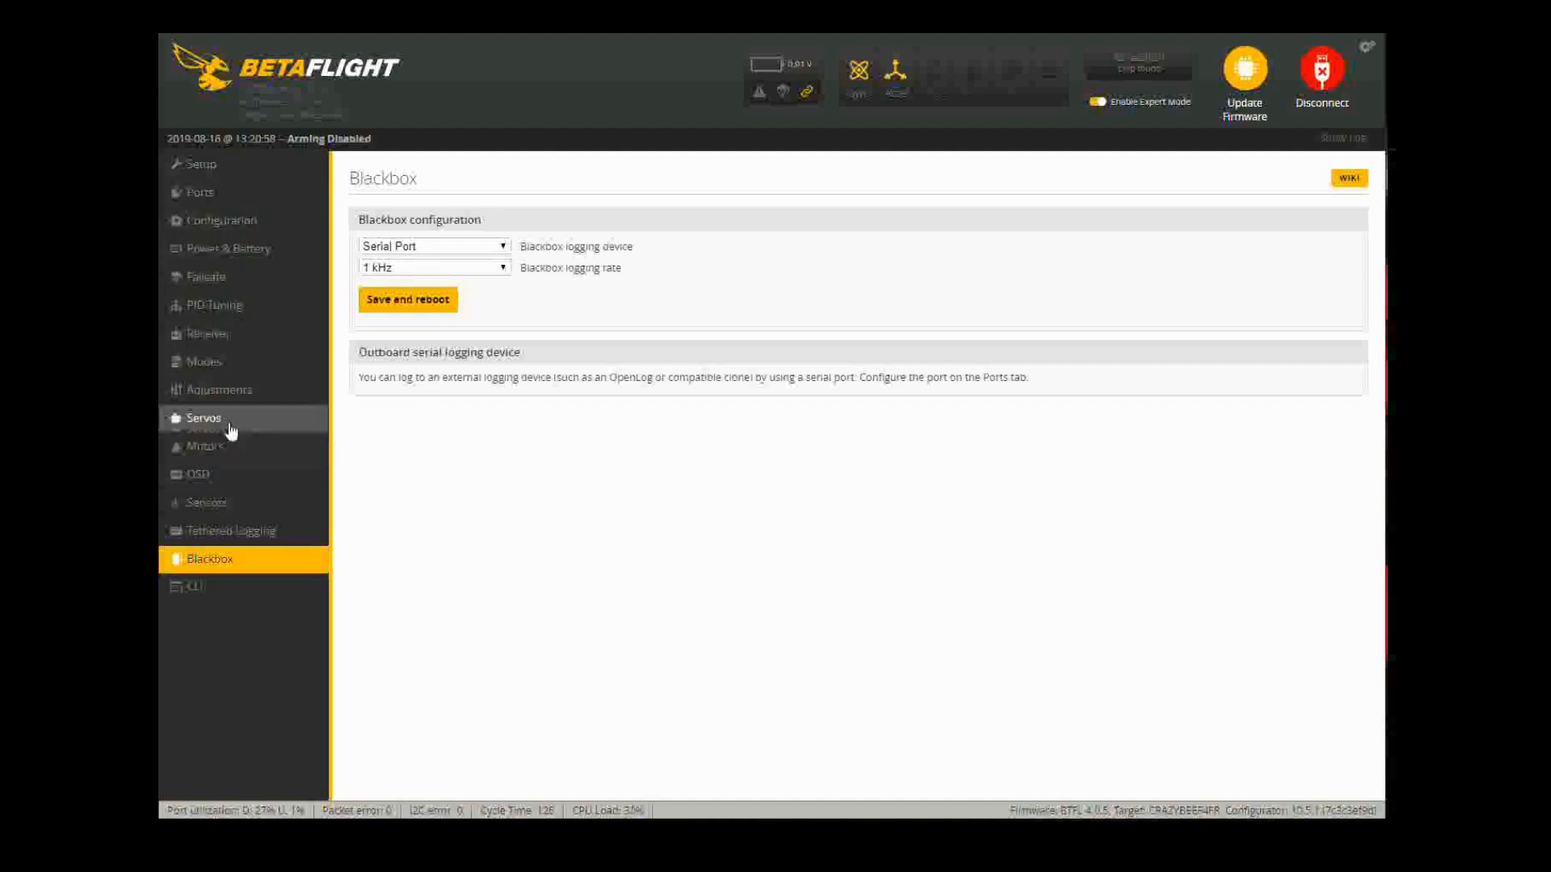
click(197, 165)
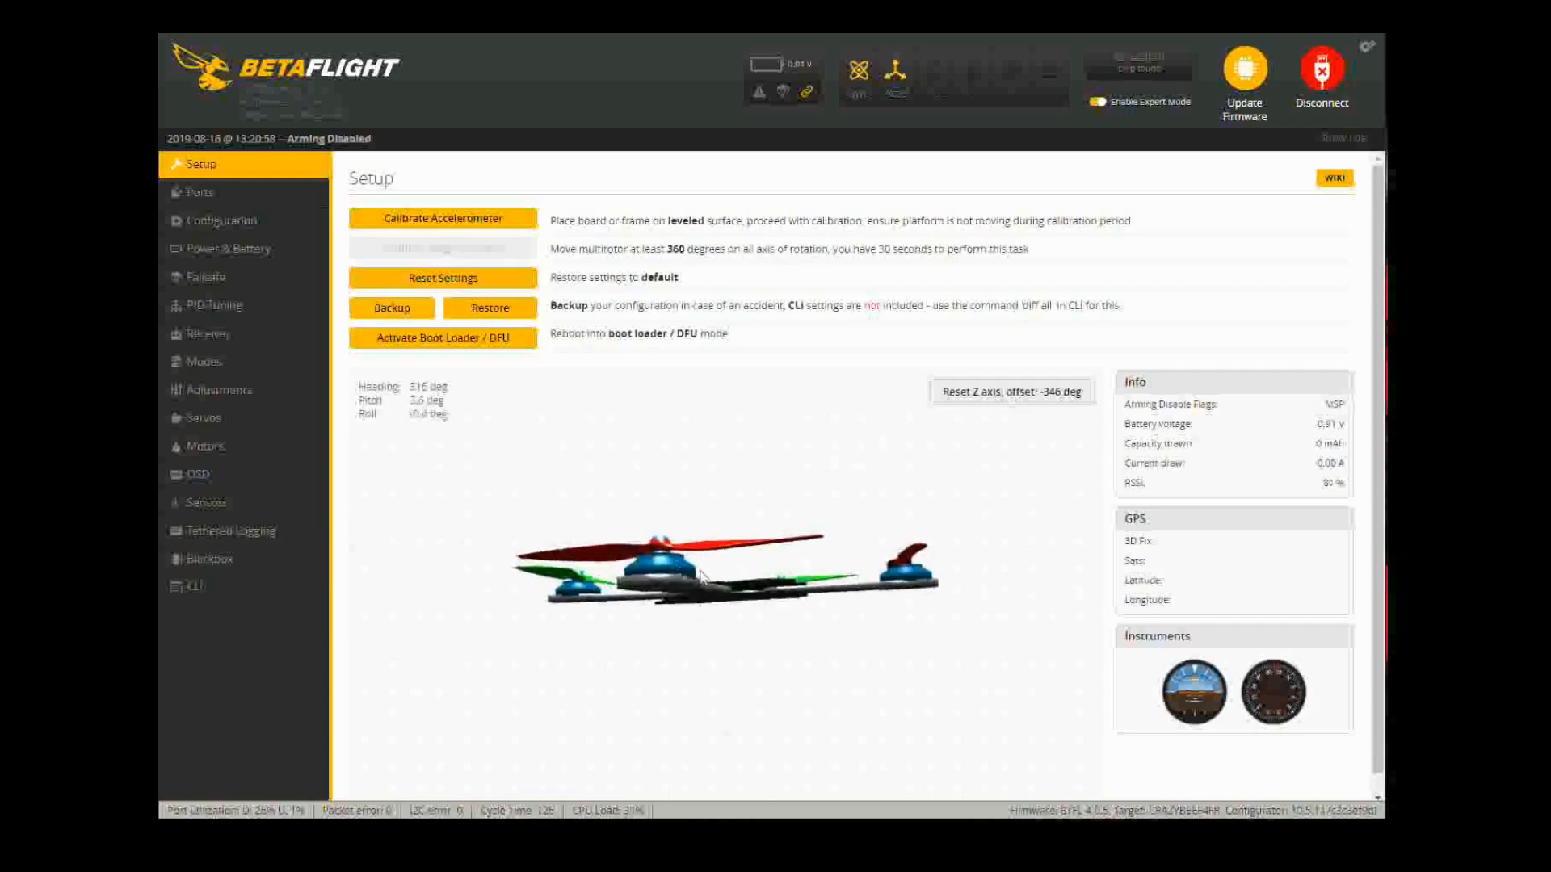
Step: Run Calibrate Accelerometer with the quad level, let it finish, and switch to the CLI
click(465, 219)
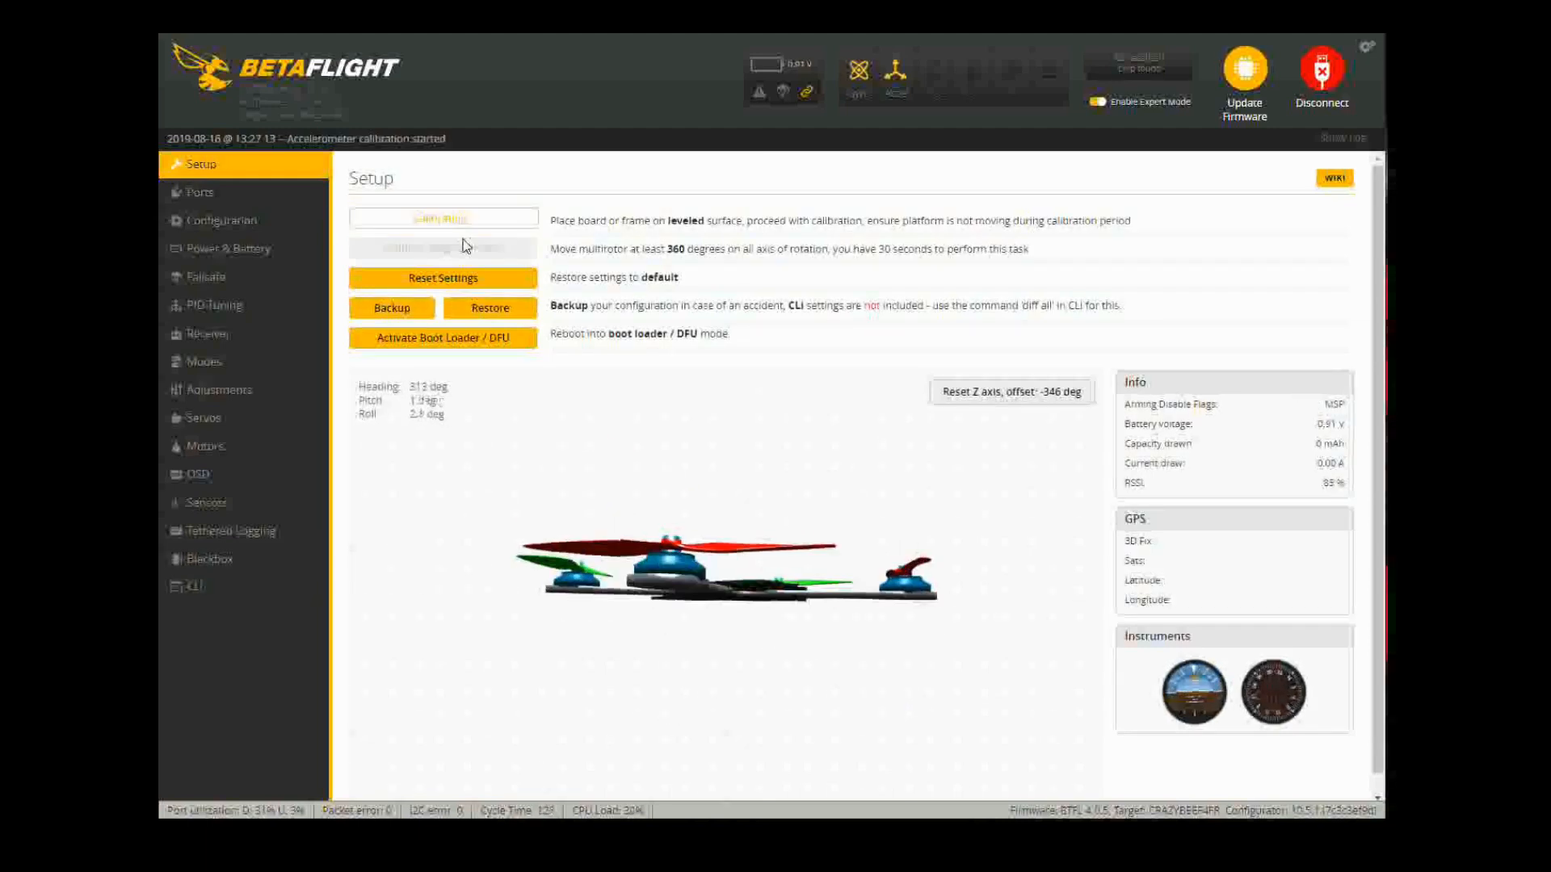
click(1004, 392)
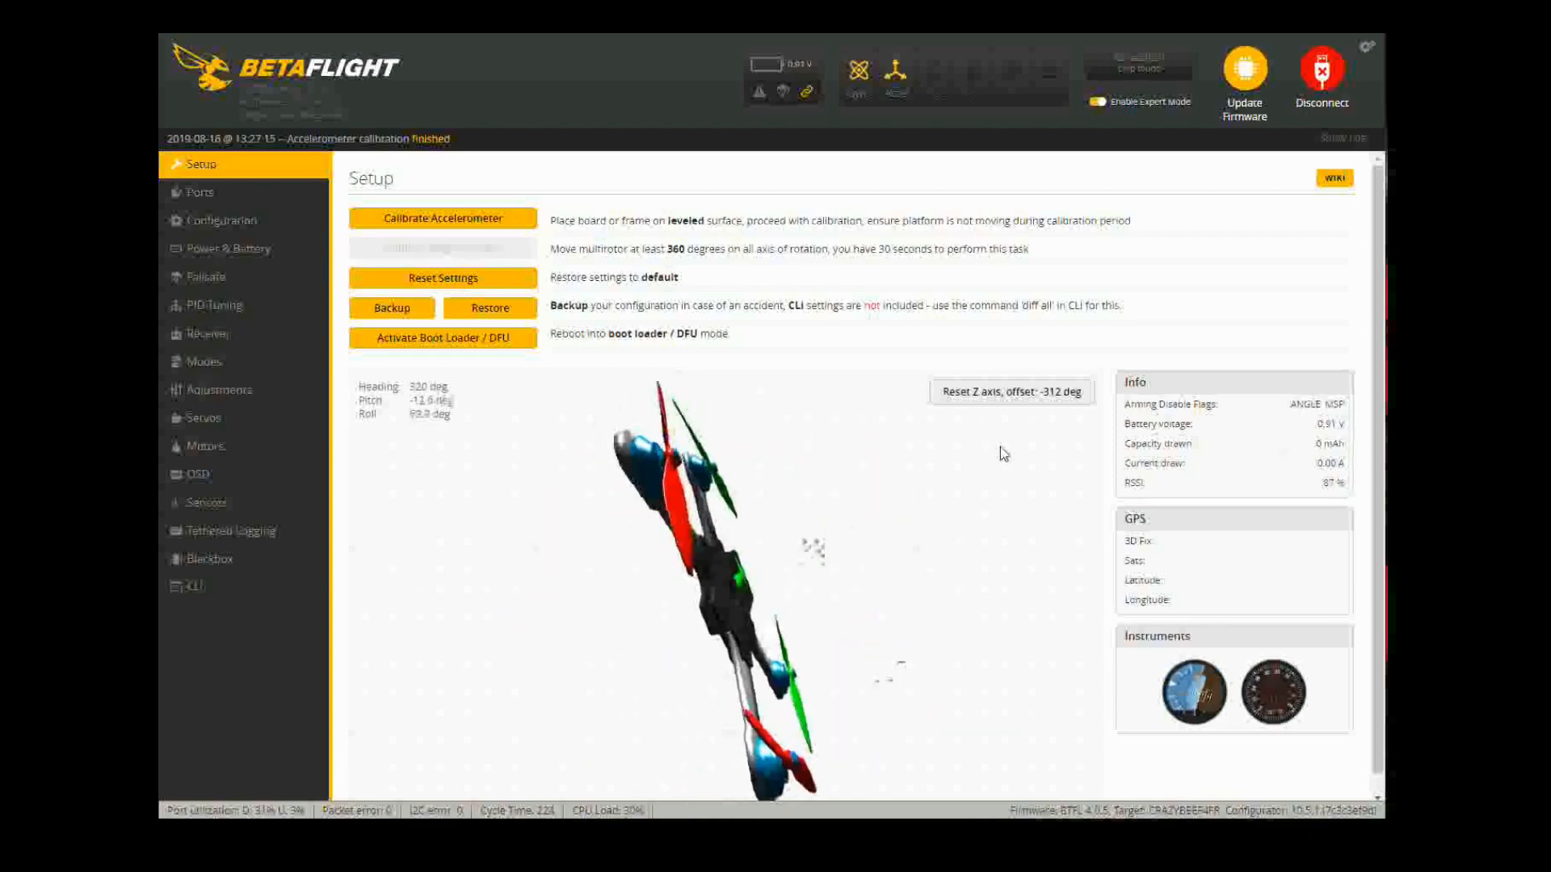
click(191, 588)
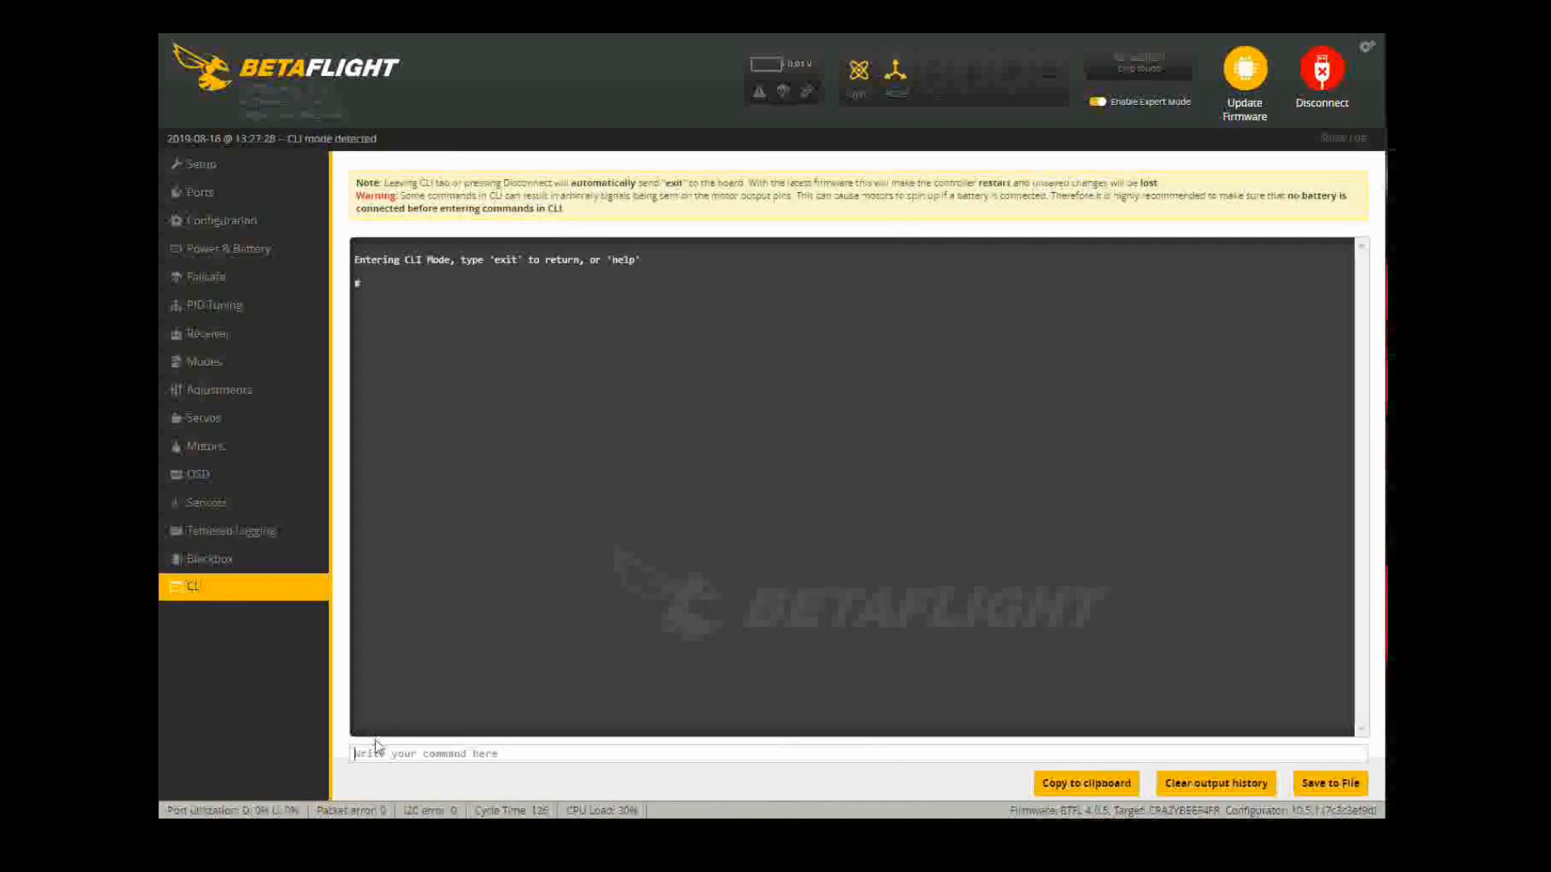
Step: Run dump to list all settings and begin typing 'set horizon_ti'
text(dump)
key(Return)
text(set horizon_ti)
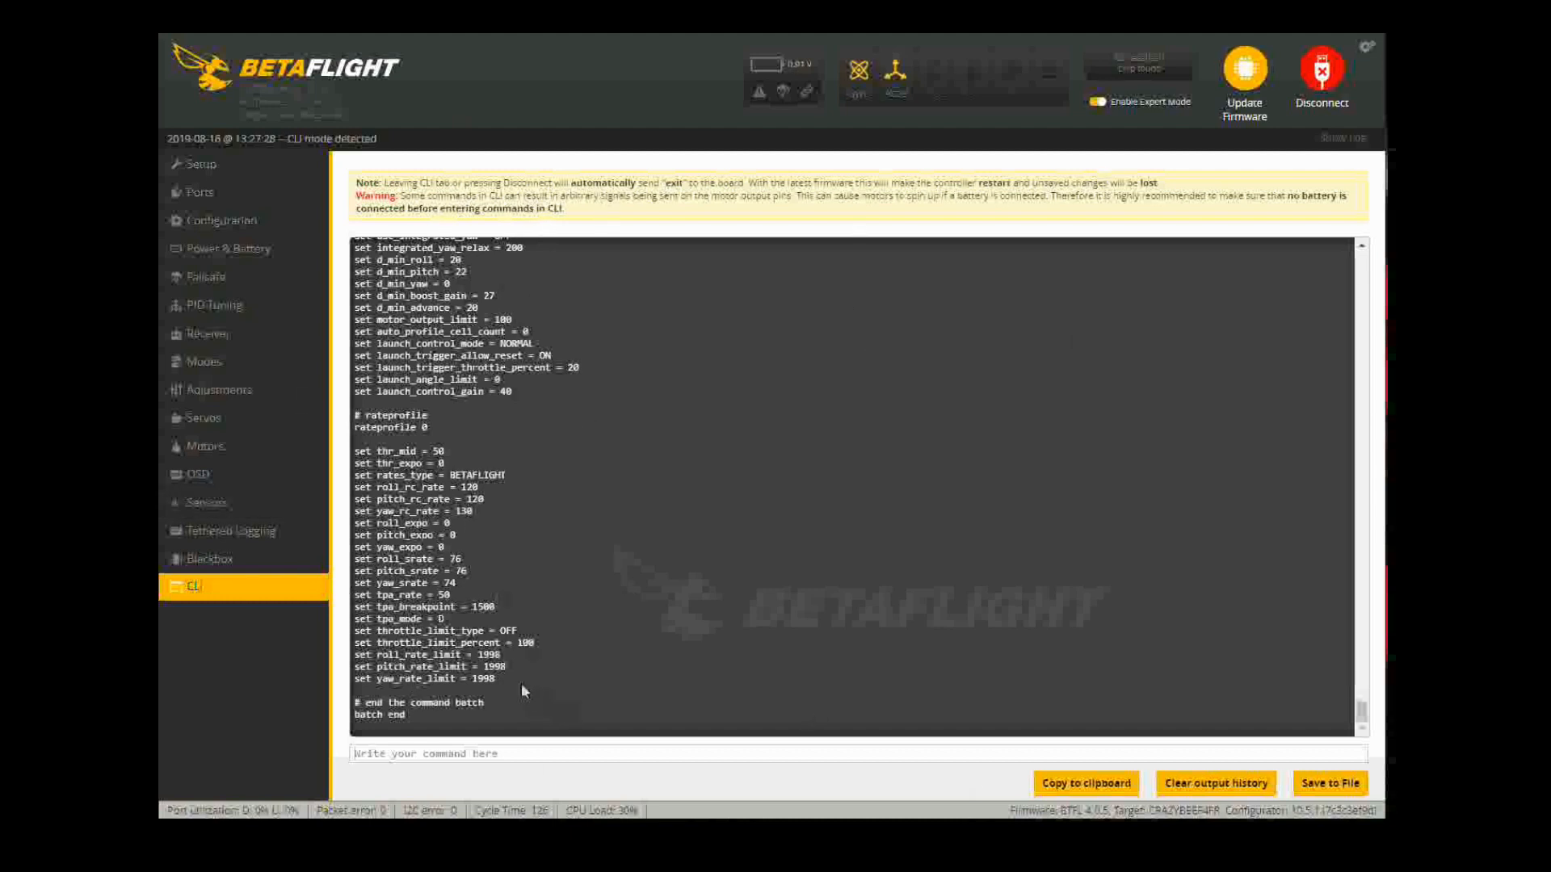
Step: Select the rate profile lines in the dump output and dismiss the command line's context menu
drag(521, 685, 407, 367)
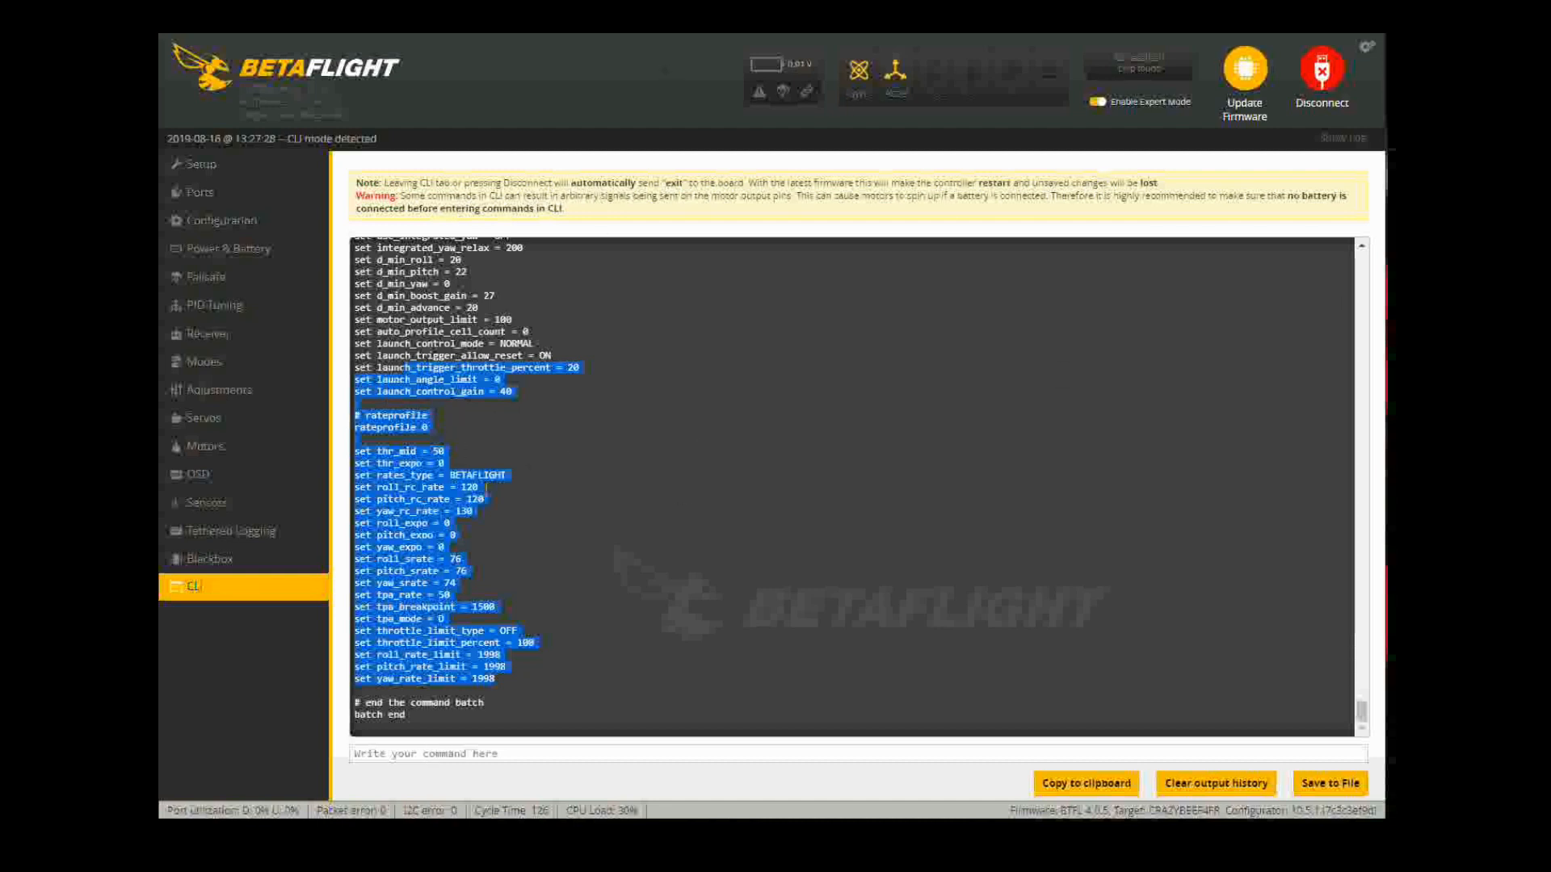
click(370, 759)
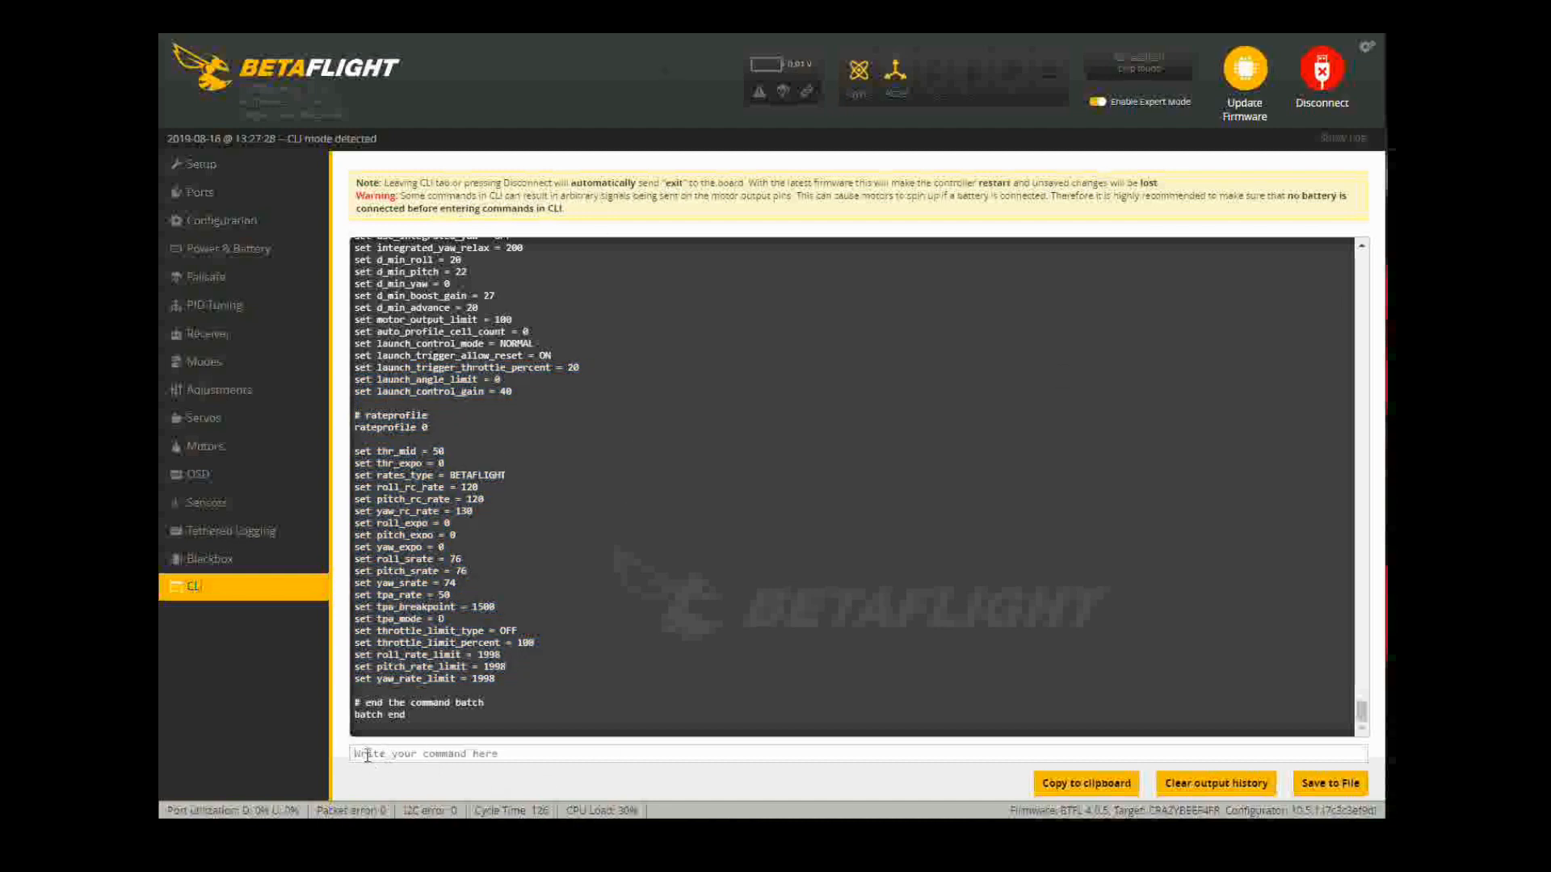
right_click(368, 756)
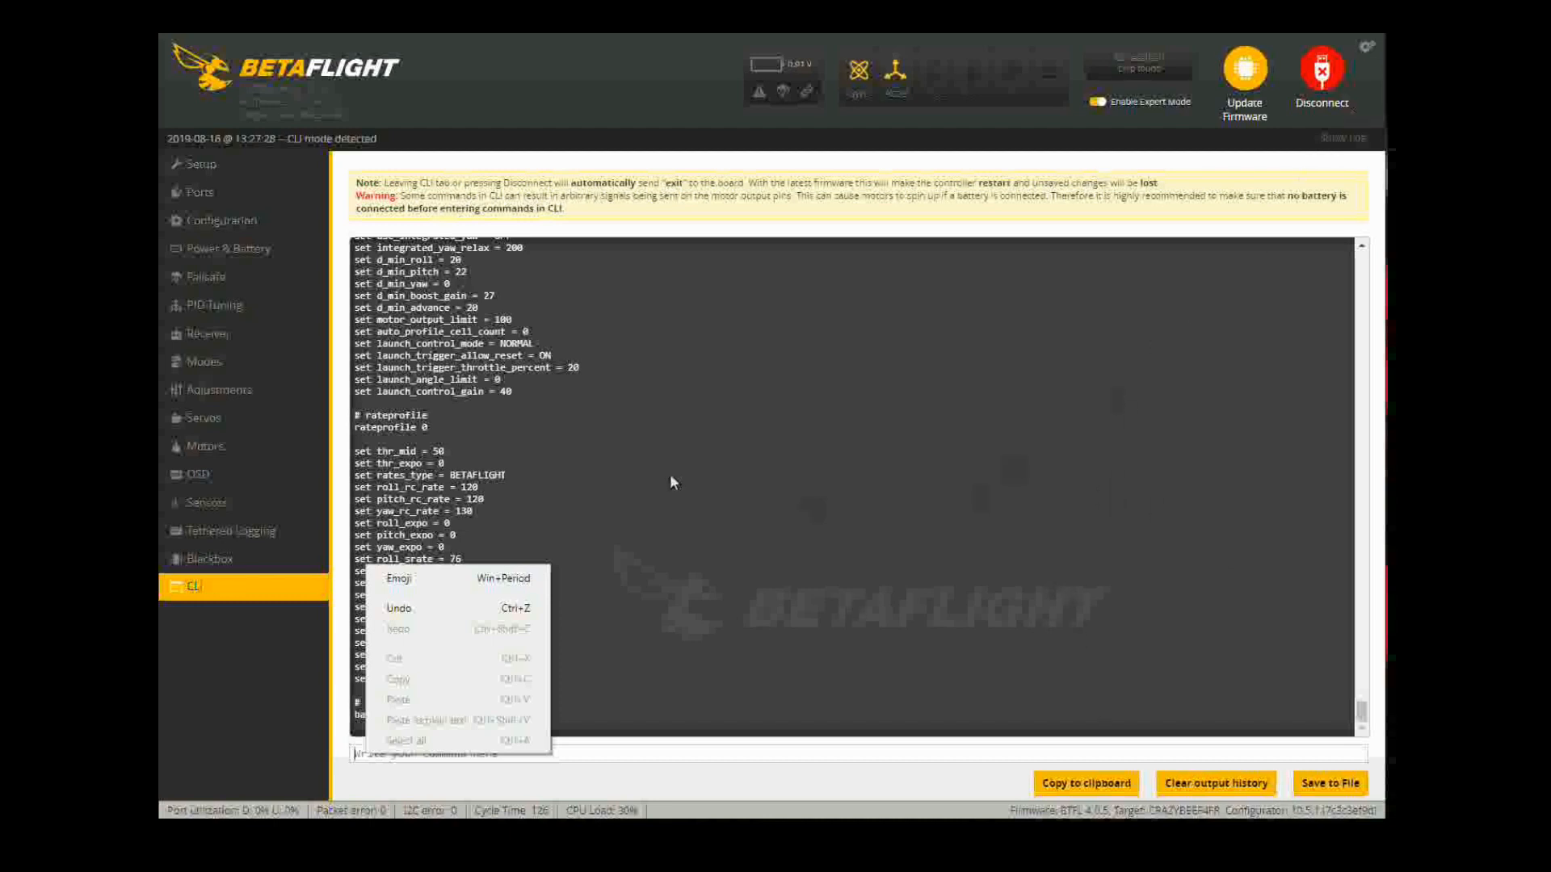
click(906, 603)
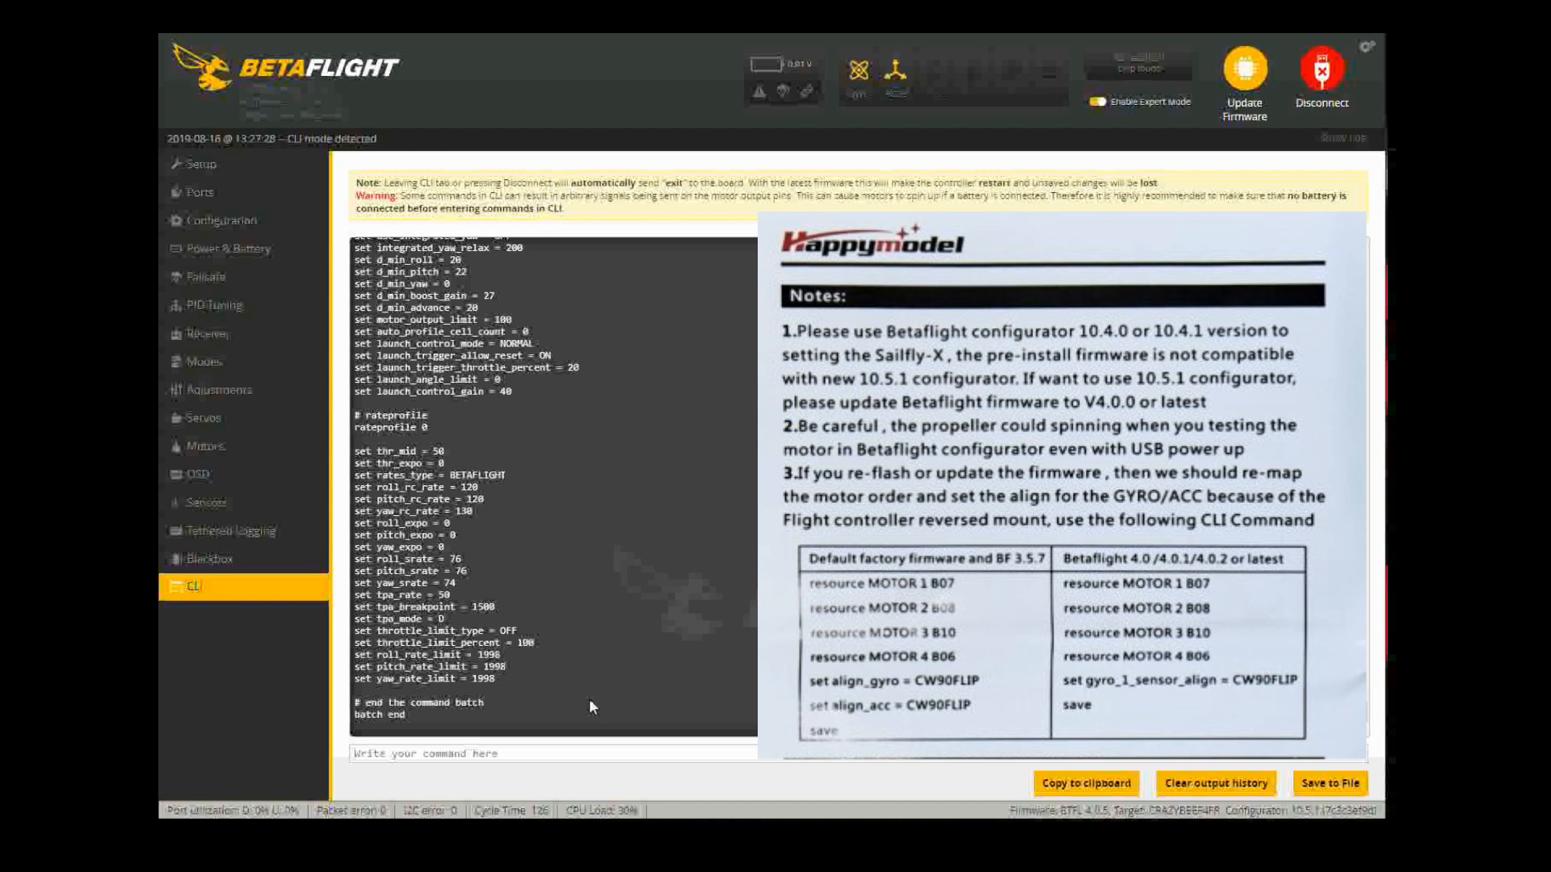
Step: Enter 'resource MOTOR 1 B07' in the CLI command box, then disconnect from the flight controller
text(resource MOTOR 1 B07)
click(1322, 77)
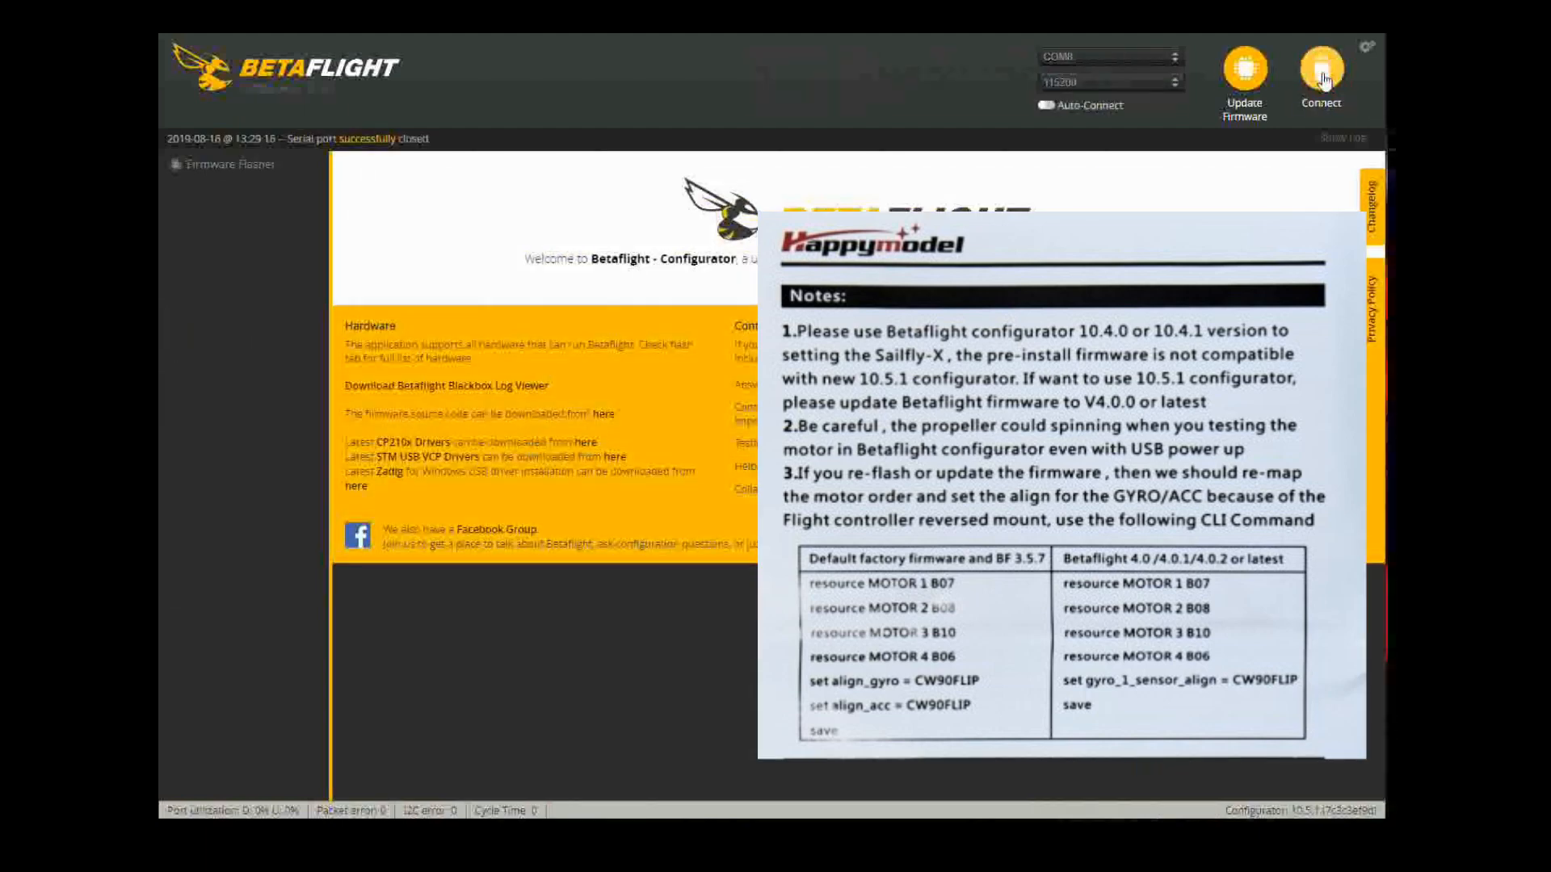